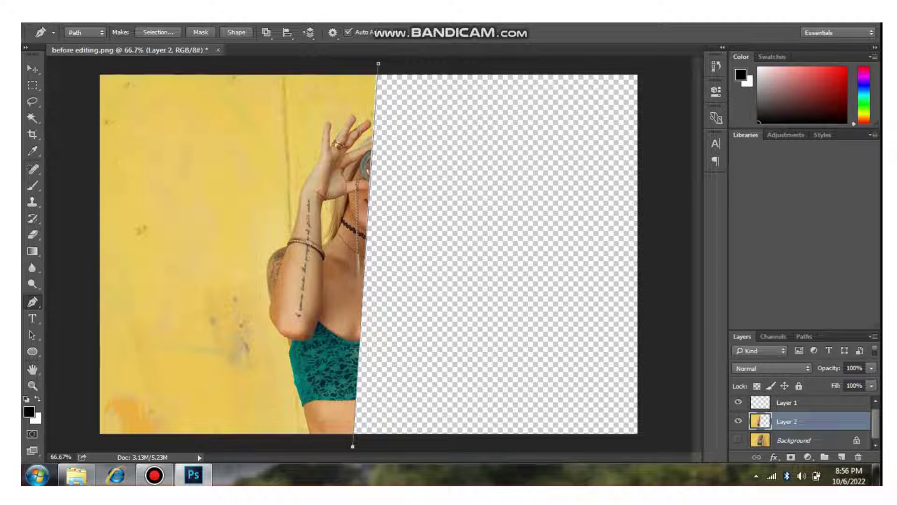
# Close the Pen path around the transparent right-hand part of the canvas and convert it to a selection.
pyautogui.click(650, 440)
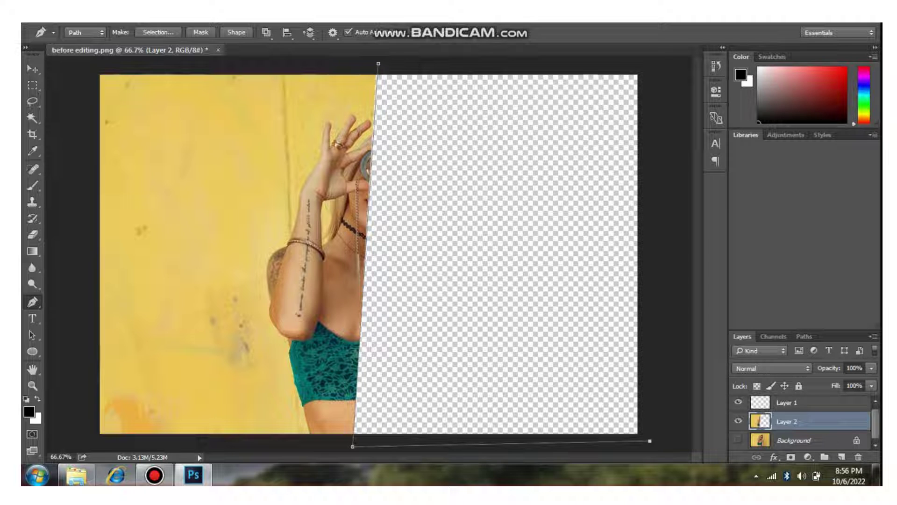
pyautogui.click(646, 63)
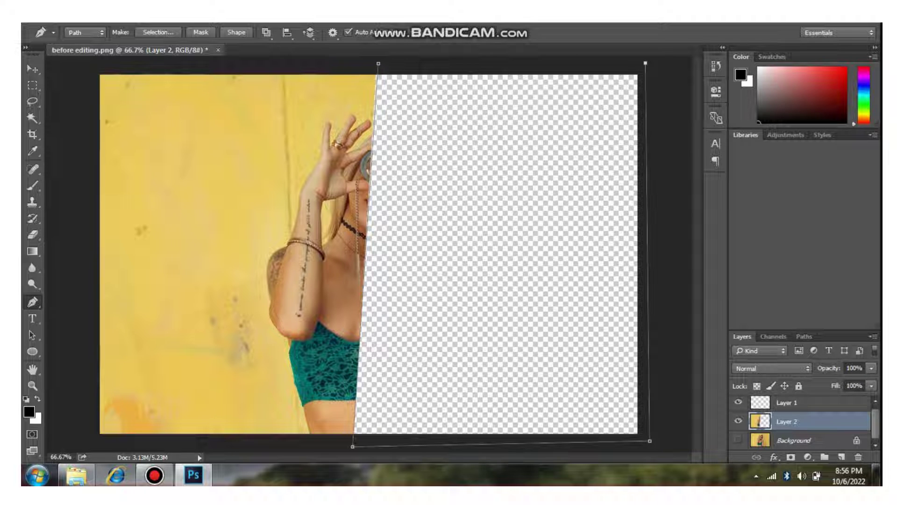
pyautogui.click(379, 64)
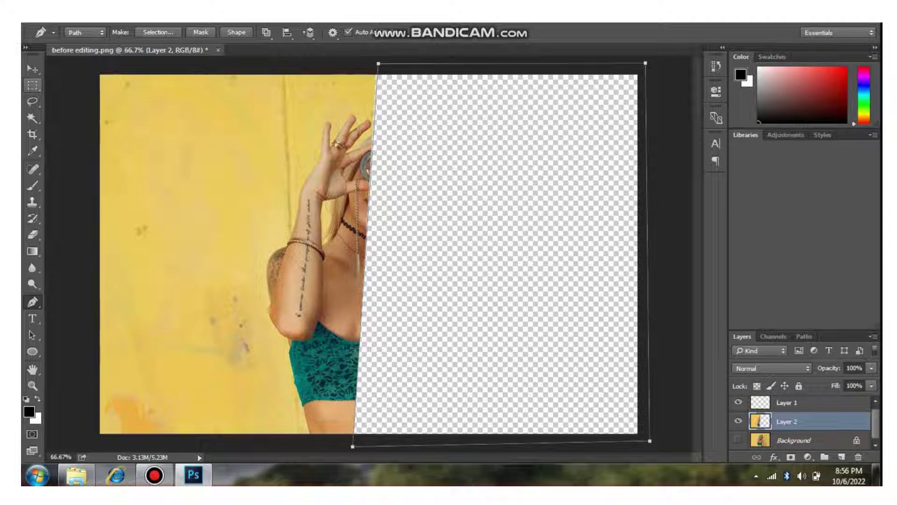
pyautogui.hotkey('ctrl', 'Return')
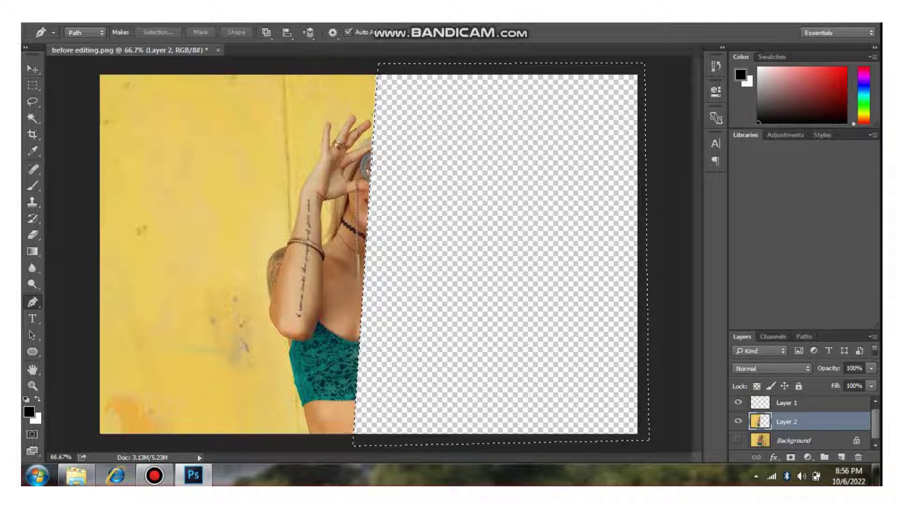
# Show the Background layer and copy its selected right-hand part to a new layer.
pyautogui.click(738, 439)
pyautogui.click(794, 440)
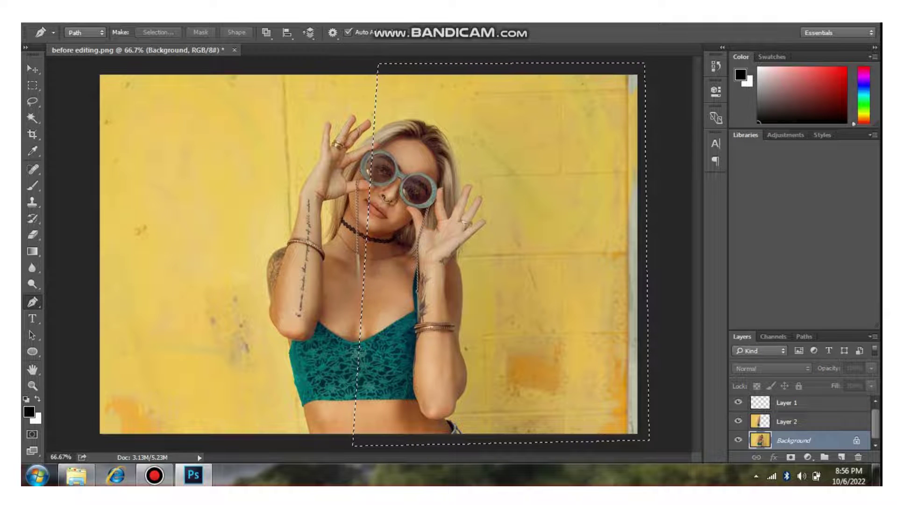
pyautogui.hotkey('ctrl', 'j')
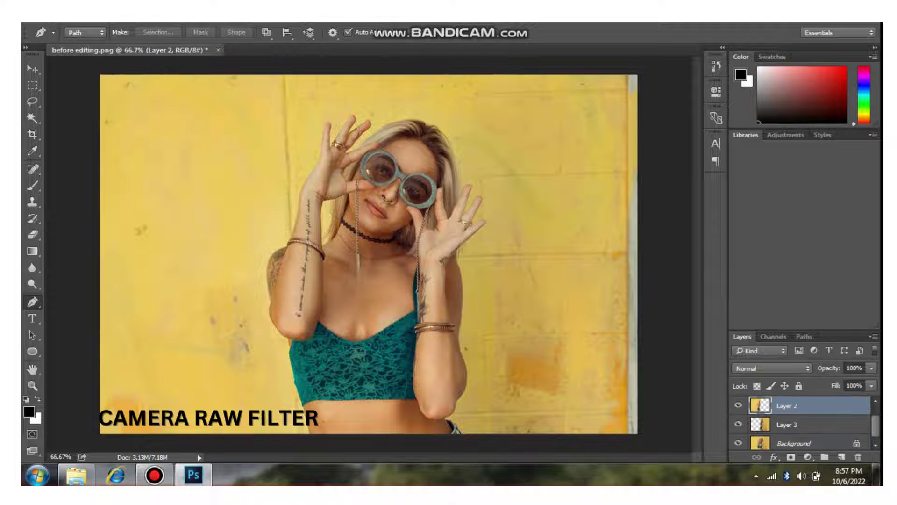
# Open the Camera Raw Filter for Layer 2, the left part of the photo.
pyautogui.click(219, 17)
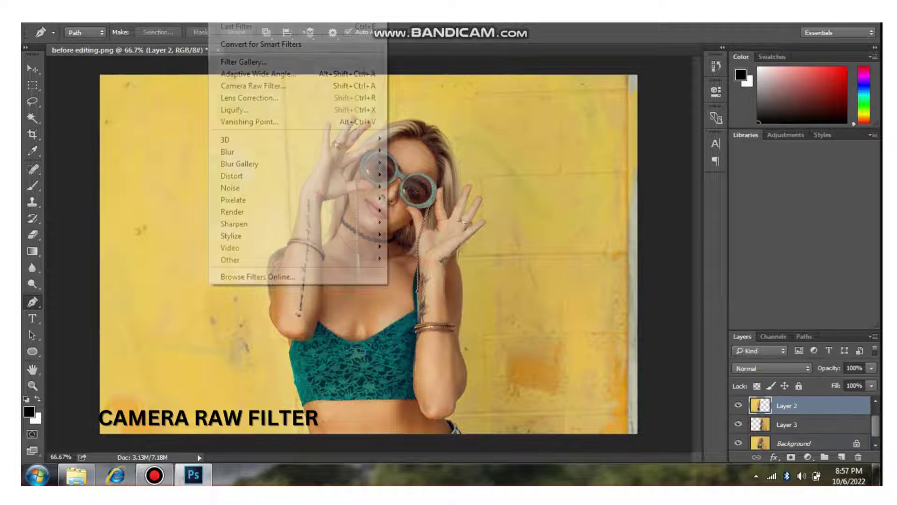
pyautogui.press('Up')
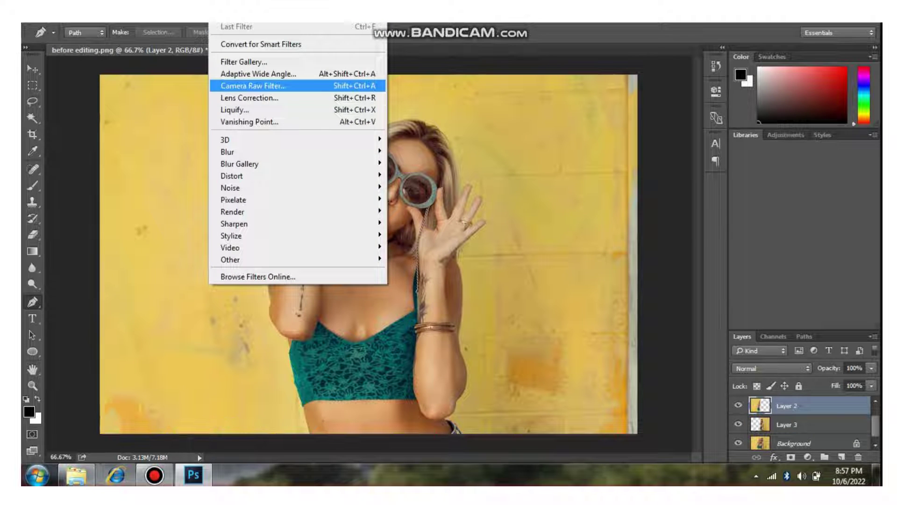
pyautogui.press('Return')
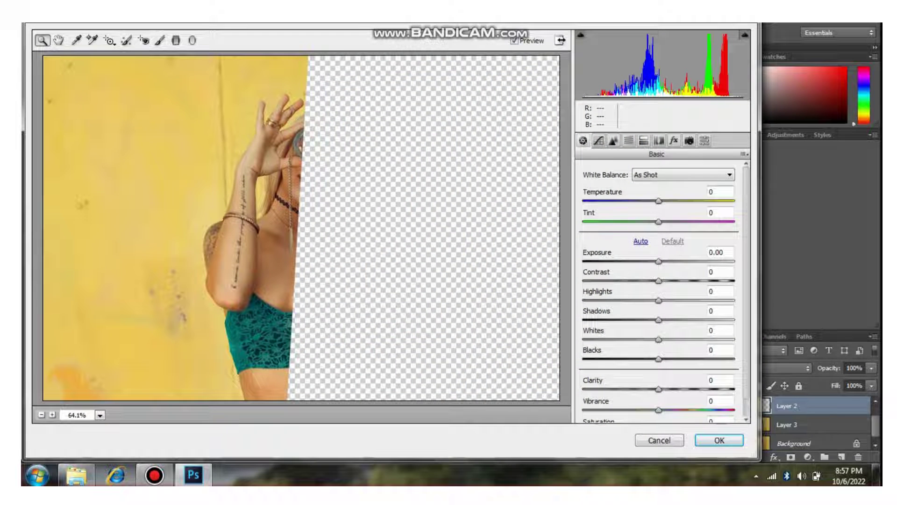
# Try cooler white balance temperatures on the left part of the photo, ending at -1.
pyautogui.moveTo(658, 201); pyautogui.dragTo(639, 200)
pyautogui.write('-60')
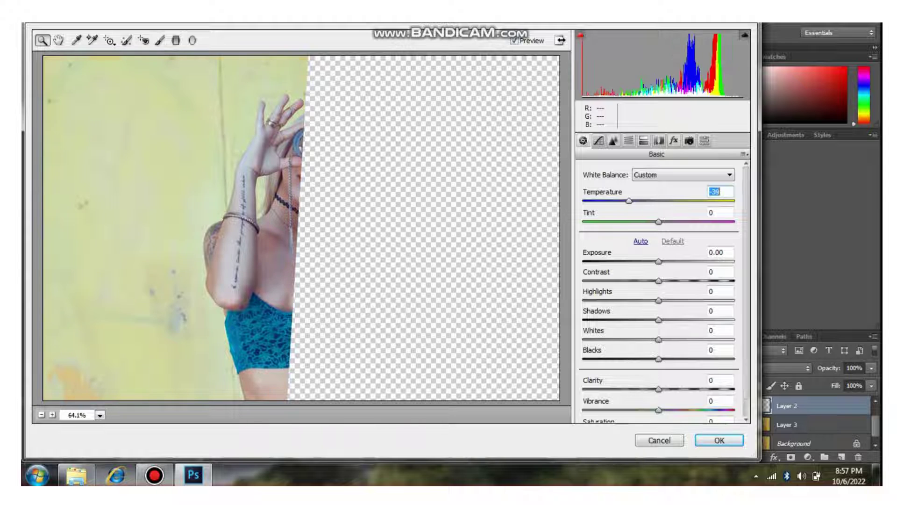
pyautogui.write('-93')
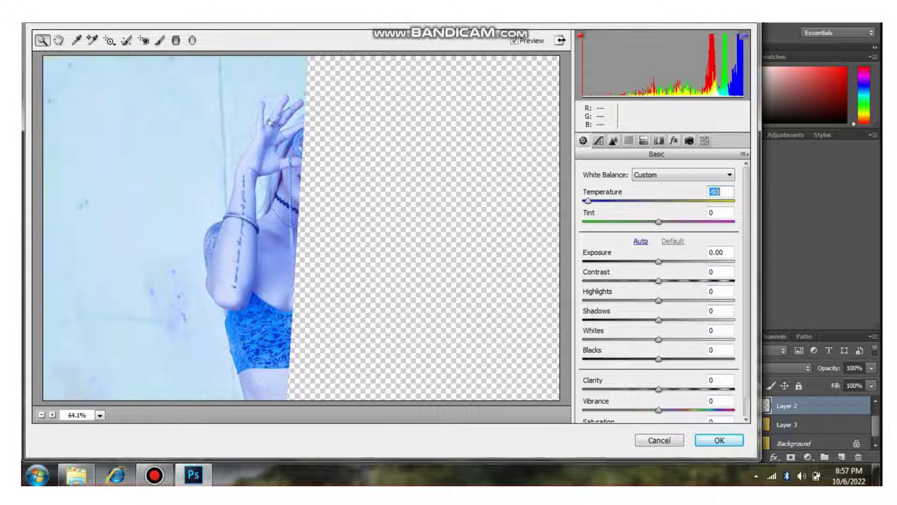
pyautogui.write('-17')
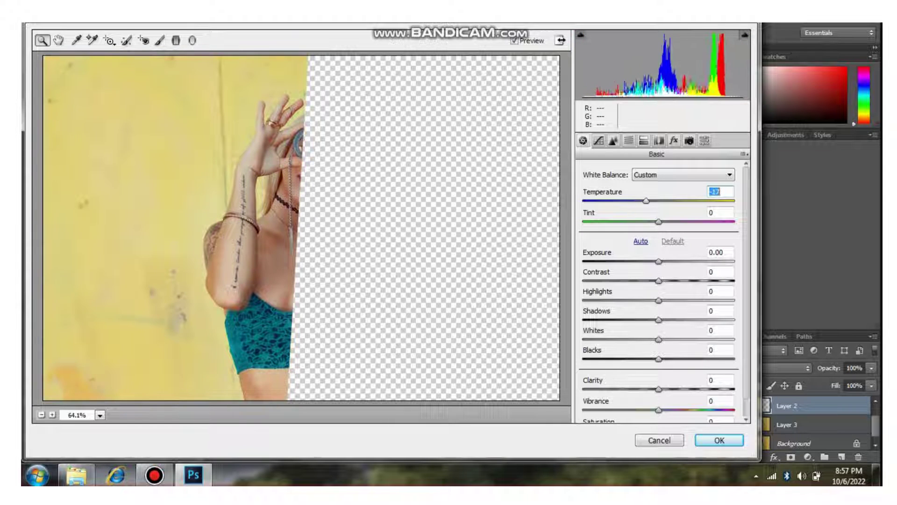
pyautogui.moveTo(646, 201); pyautogui.dragTo(643, 201)
pyautogui.press('Up')
pyautogui.press('Up')
pyautogui.press('Up')
pyautogui.press('Up')
pyautogui.press('Up')
pyautogui.press('Up')
pyautogui.press('Up')
pyautogui.press('Up')
pyautogui.press('Up')
pyautogui.press('Up')
pyautogui.press('Up')
pyautogui.press('Up')
pyautogui.press('Up')
pyautogui.press('Up')
pyautogui.press('Up')
pyautogui.press('Up')
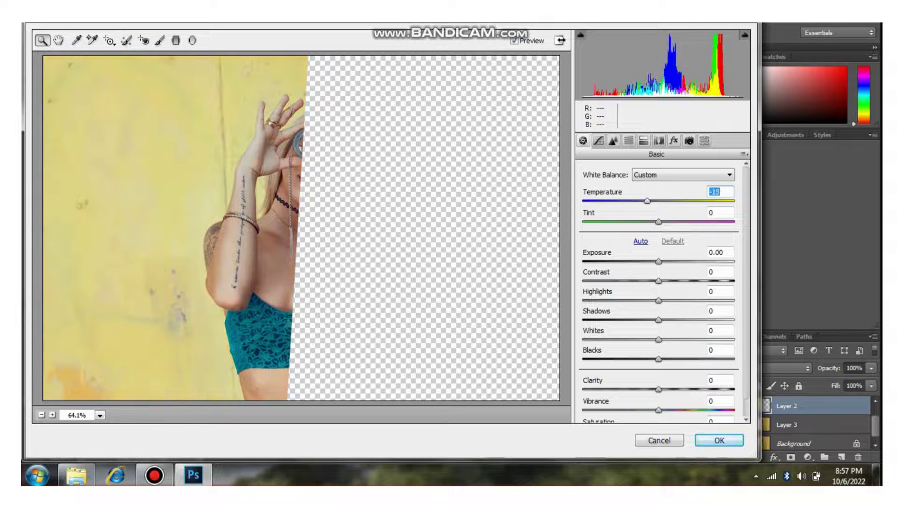
pyautogui.press('Up')
pyautogui.press('Up')
pyautogui.press('Up')
pyautogui.press('Up')
pyautogui.press('Up')
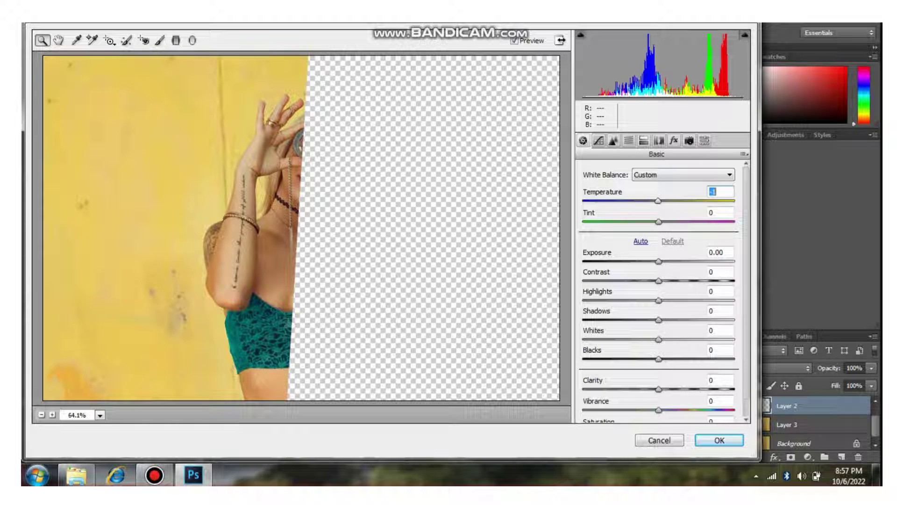
# Raise the saturation of the left part of the photo to +64.
pyautogui.scroll(-2, 664, 292)
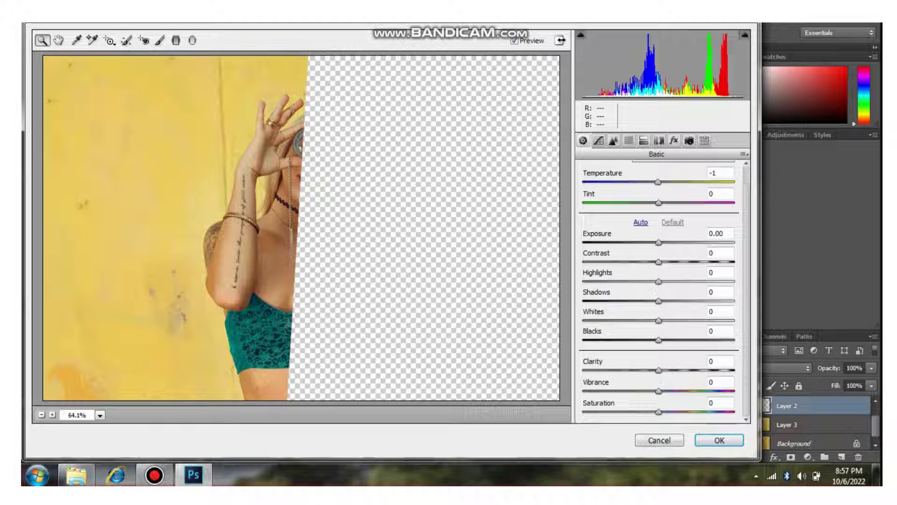
pyautogui.moveTo(659, 412); pyautogui.dragTo(729, 412)
pyautogui.hotkey('shift', 'Up')
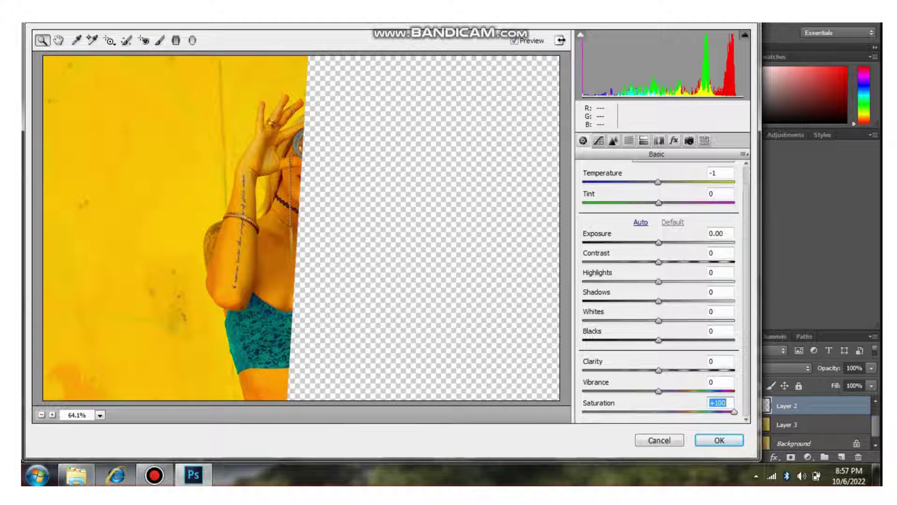
pyautogui.hotkey('shift', 'Down')
pyautogui.hotkey('shift', 'Down')
pyautogui.hotkey('shift', 'Down')
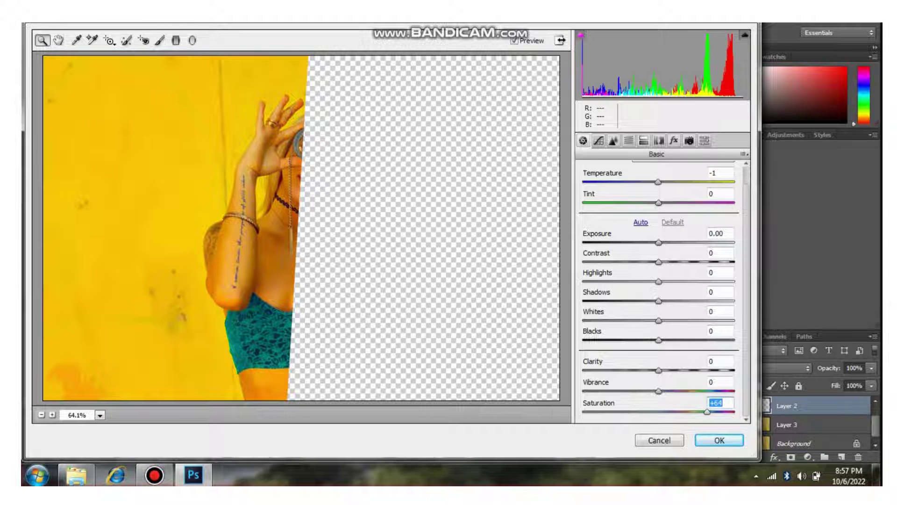
pyautogui.press('Down')
pyautogui.press('Down')
pyautogui.press('Down')
pyautogui.press('Down')
pyautogui.press('Down')
pyautogui.press('Down')
# Raise the vibrance of the left part of the photo to +100.
pyautogui.hotkey('shift', 'Tab')
pyautogui.hotkey('shift', 'Up')
pyautogui.hotkey('shift', 'Up')
pyautogui.hotkey('shift', 'Up')
pyautogui.hotkey('shift', 'Up')
pyautogui.hotkey('shift', 'Up')
pyautogui.hotkey('shift', 'Up')
pyautogui.hotkey('shift', 'Up')
pyautogui.hotkey('shift', 'Up')
pyautogui.hotkey('shift', 'Up')
pyautogui.hotkey('shift', 'Up')
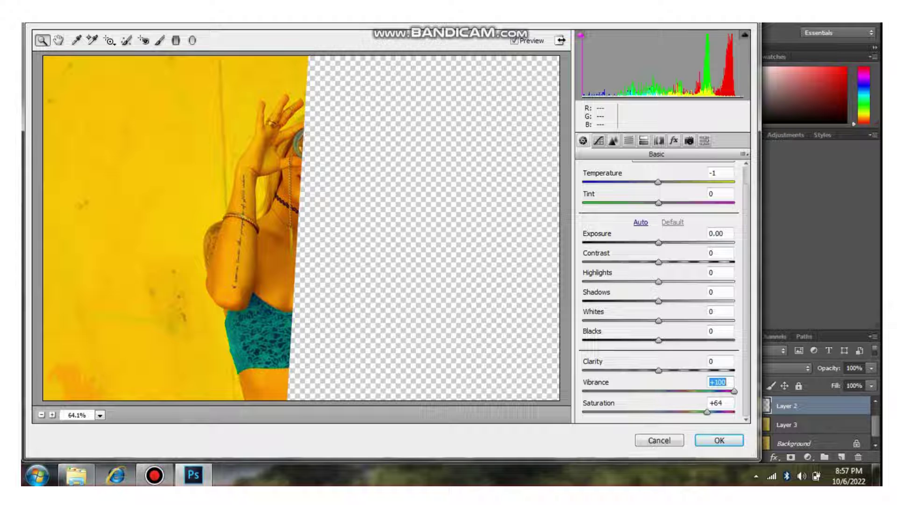
# Set the clarity of the left part of the photo to +59.
pyautogui.hotkey('shift', 'Tab')
pyautogui.hotkey('shift', 'Up')
pyautogui.hotkey('shift', 'Up')
pyautogui.hotkey('shift', 'Up')
pyautogui.hotkey('shift', 'Up')
pyautogui.hotkey('shift', 'Up')
pyautogui.hotkey('shift', 'Up')
pyautogui.hotkey('shift', 'Up')
pyautogui.hotkey('shift', 'Up')
pyautogui.hotkey('shift', 'Up')
pyautogui.hotkey('shift', 'Up')
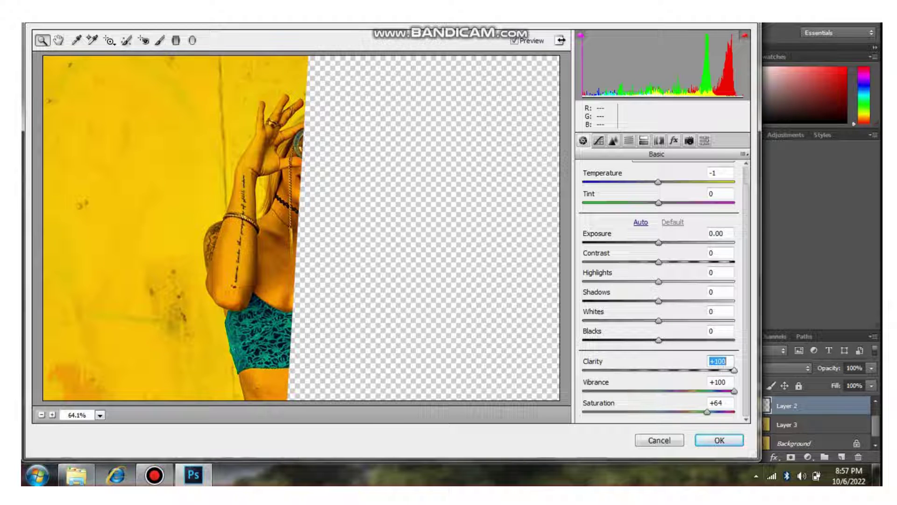
pyautogui.hotkey('shift', 'Down')
pyautogui.hotkey('shift', 'Down')
pyautogui.hotkey('shift', 'Down')
pyautogui.hotkey('shift', 'Down')
pyautogui.press('Down')
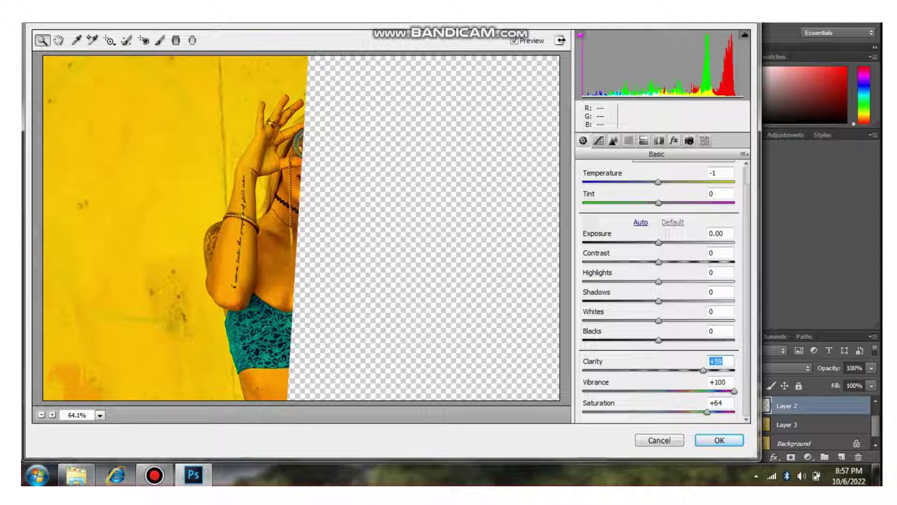
# Set the whites to +5 and the highlights to +27.
pyautogui.moveTo(659, 321)
pyautogui.mouseDown()
pyautogui.moveTo(691, 321)
pyautogui.moveTo(662, 321)
pyautogui.mouseUp()
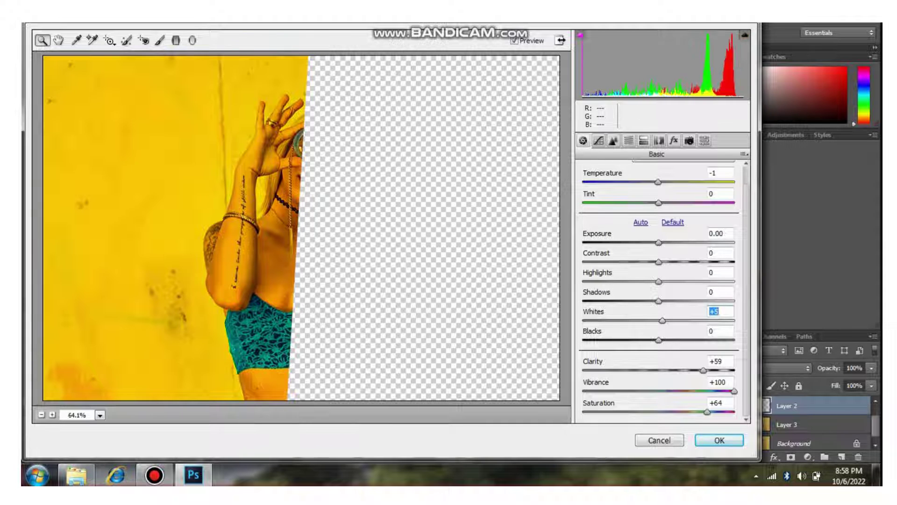
pyautogui.scroll(1, 664, 291)
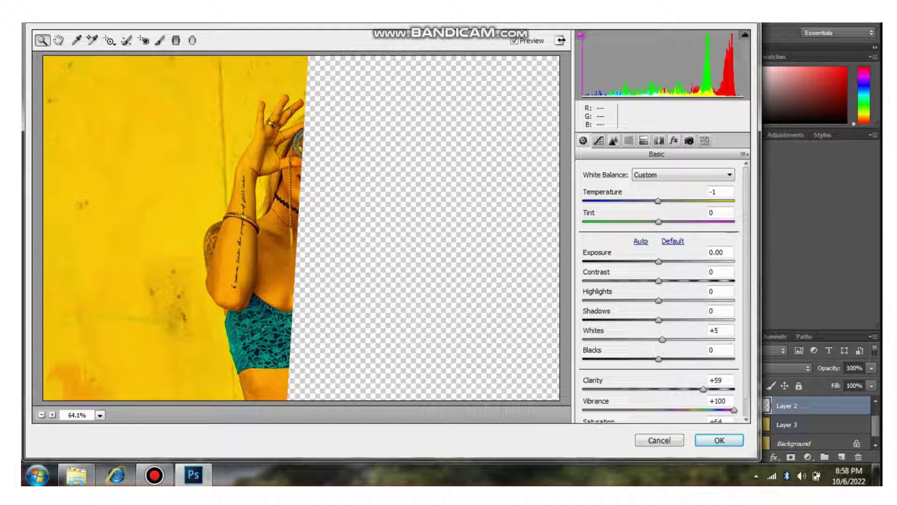
pyautogui.moveTo(659, 301); pyautogui.dragTo(679, 300)
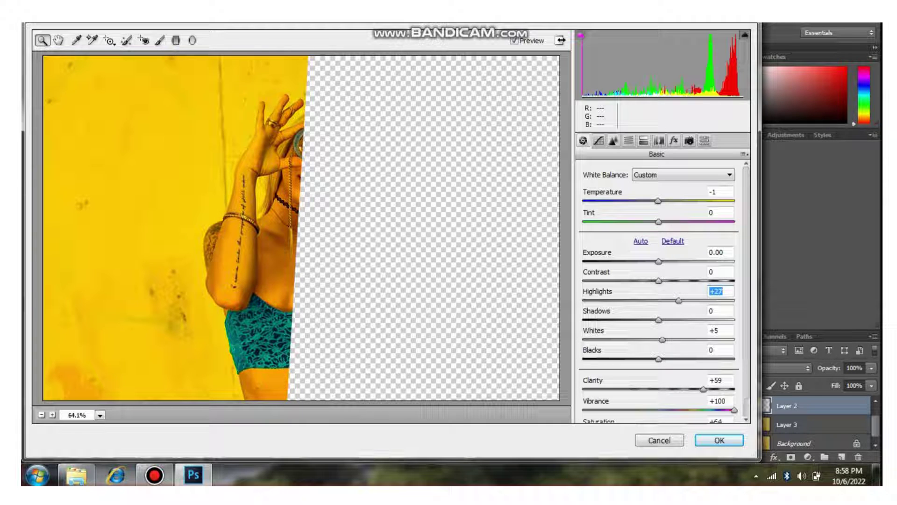
# Cool the white balance temperature to -8.
pyautogui.moveTo(658, 201); pyautogui.dragTo(645, 200)
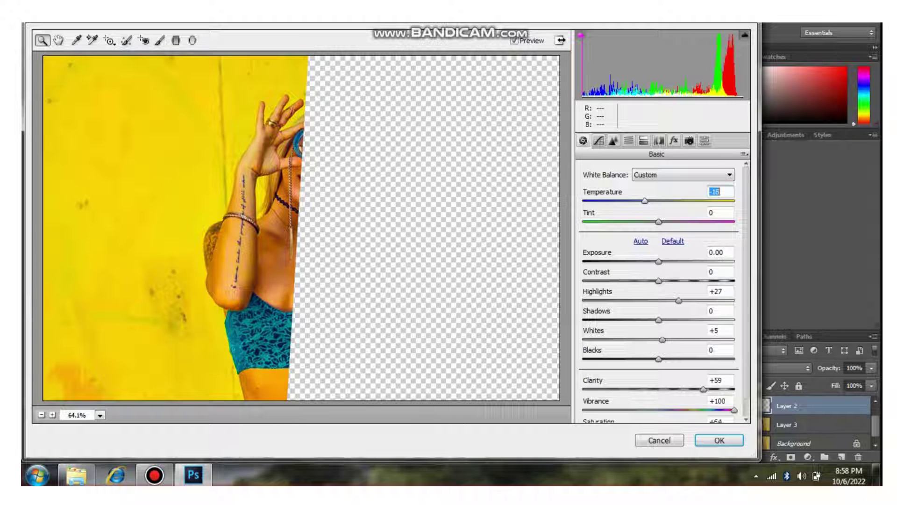
pyautogui.press('Down')
pyautogui.press('Down')
pyautogui.press('Down')
pyautogui.press('Up')
pyautogui.press('Up')
pyautogui.press('Up')
pyautogui.press('Up')
pyautogui.press('Up')
pyautogui.press('Up')
pyautogui.press('Up')
pyautogui.press('Up')
pyautogui.press('Up')
pyautogui.press('Up')
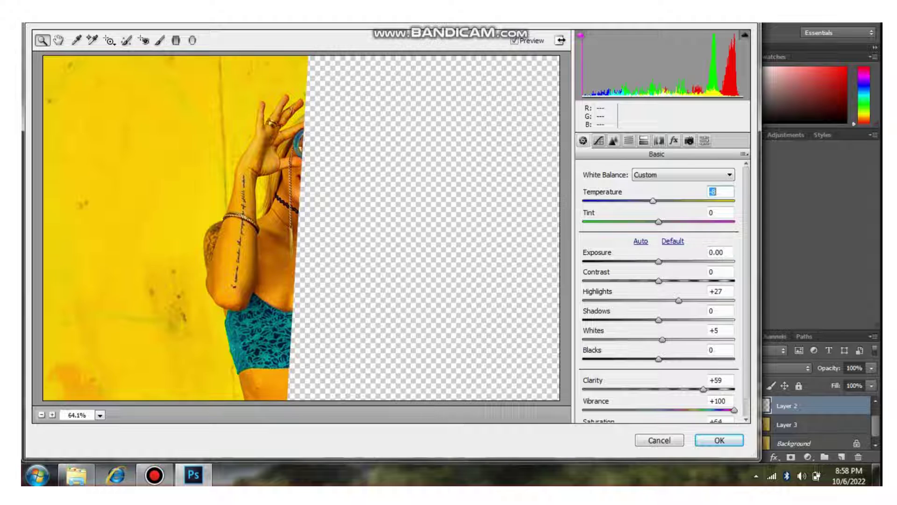
# Set the white balance temperature to +13 and apply the Camera Raw adjustments to Layer 2.
pyautogui.moveTo(652, 201); pyautogui.dragTo(689, 201)
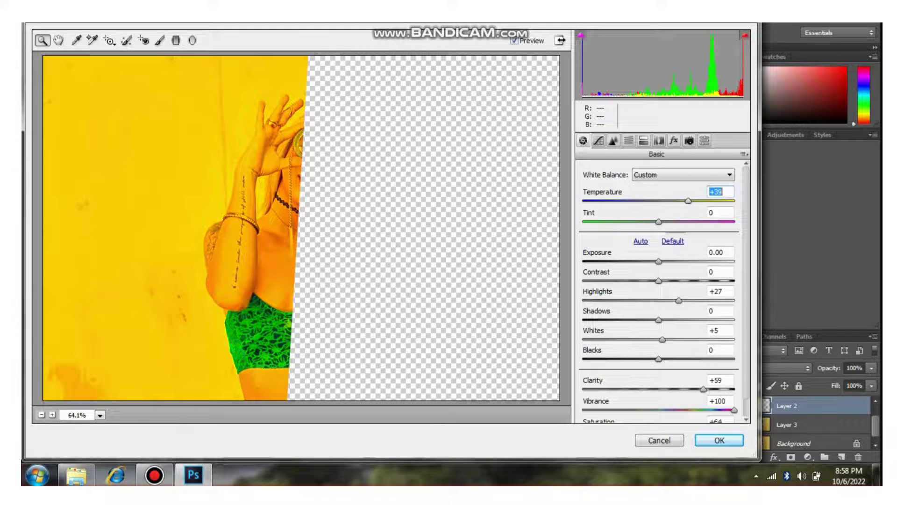
pyautogui.hotkey('shift', 'Down')
pyautogui.hotkey('shift', 'Down')
pyautogui.hotkey('shift', 'Down')
pyautogui.hotkey('shift', 'Down')
pyautogui.hotkey('shift', 'Down')
pyautogui.press('Down')
pyautogui.press('Down')
pyautogui.hotkey('shift', 'Up')
pyautogui.hotkey('shift', 'Up')
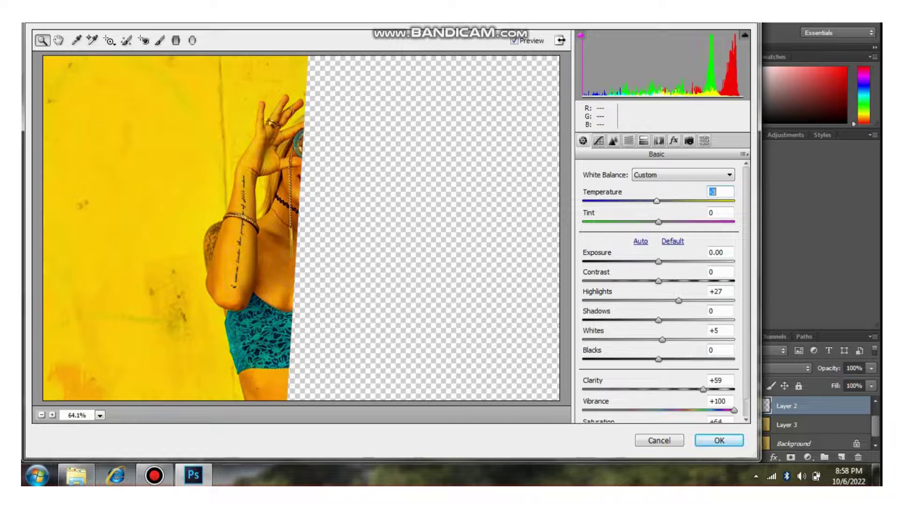
pyautogui.press('Up')
pyautogui.press('Up')
pyautogui.press('Up')
pyautogui.press('Up')
pyautogui.press('Up')
pyautogui.press('Up')
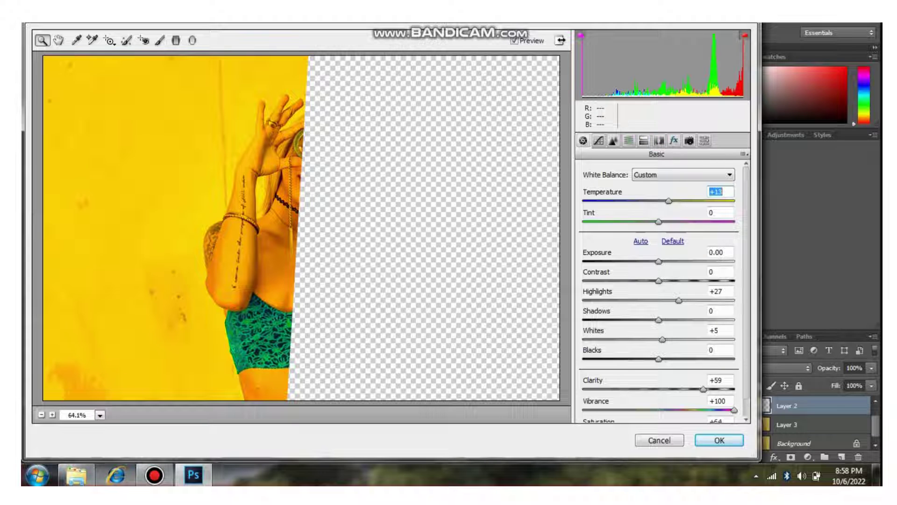
pyautogui.click(628, 140)
pyautogui.click(598, 140)
pyautogui.click(720, 440)
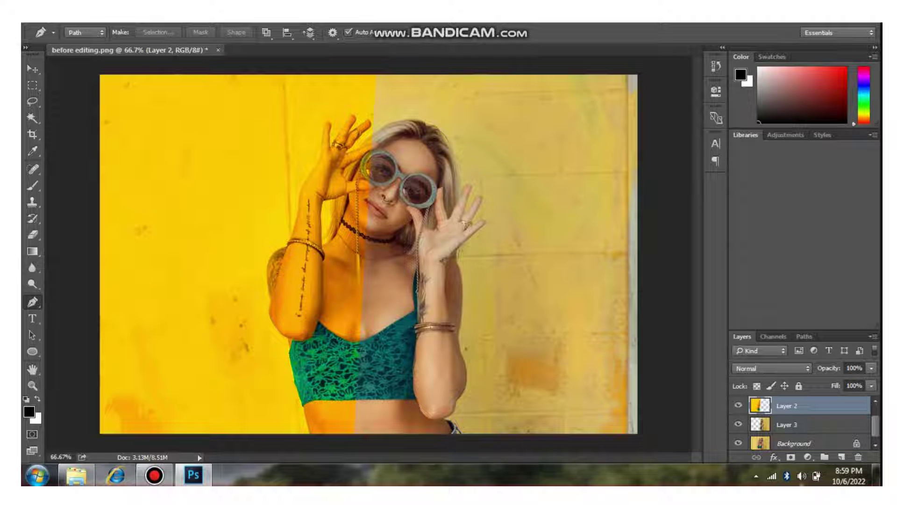
# Open the Camera Raw Filter for Layer 3 and set its white balance temperature to -100.
pyautogui.click(811, 425)
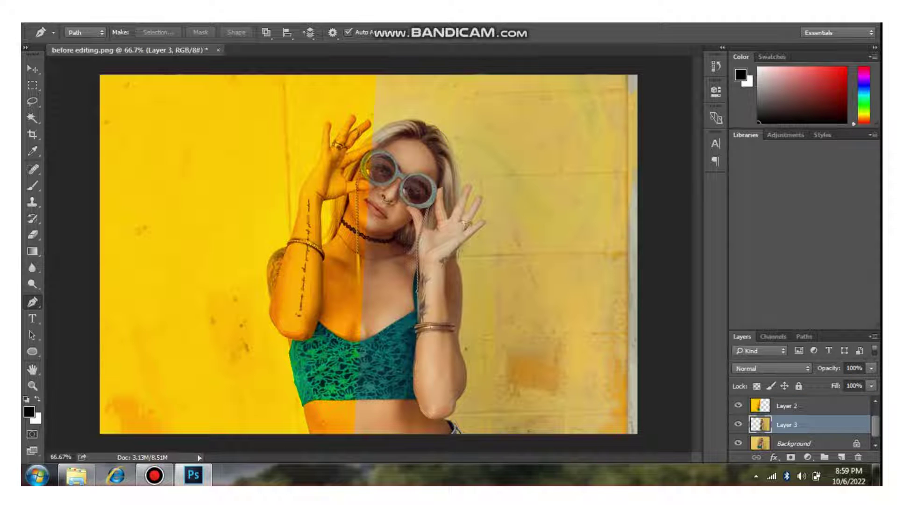
pyautogui.click(220, 16)
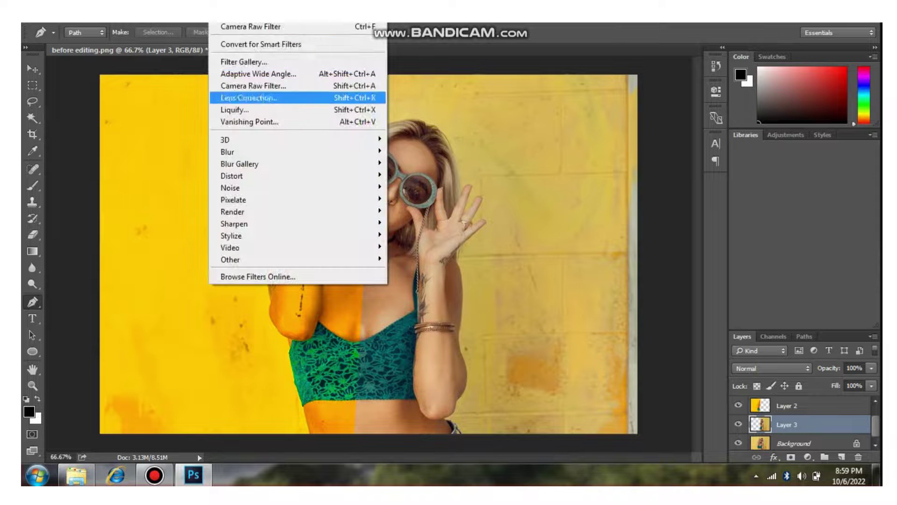
pyautogui.click(262, 86)
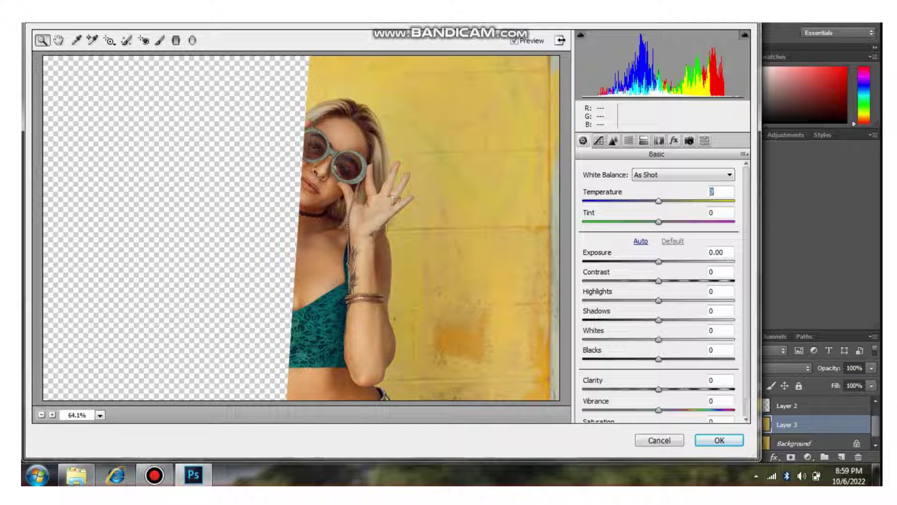
pyautogui.moveTo(659, 201); pyautogui.dragTo(605, 201)
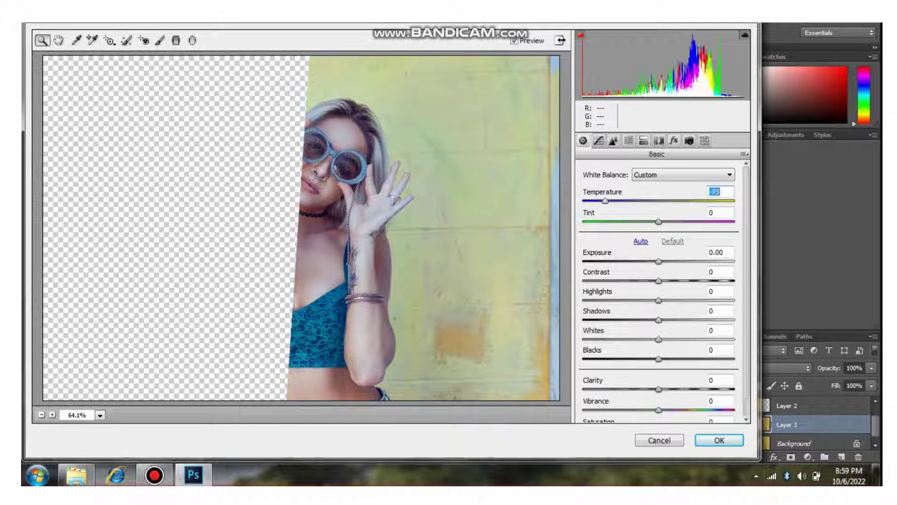
pyautogui.hotkey('shift', 'Down')
pyautogui.hotkey('shift', 'Down')
pyautogui.hotkey('shift', 'Down')
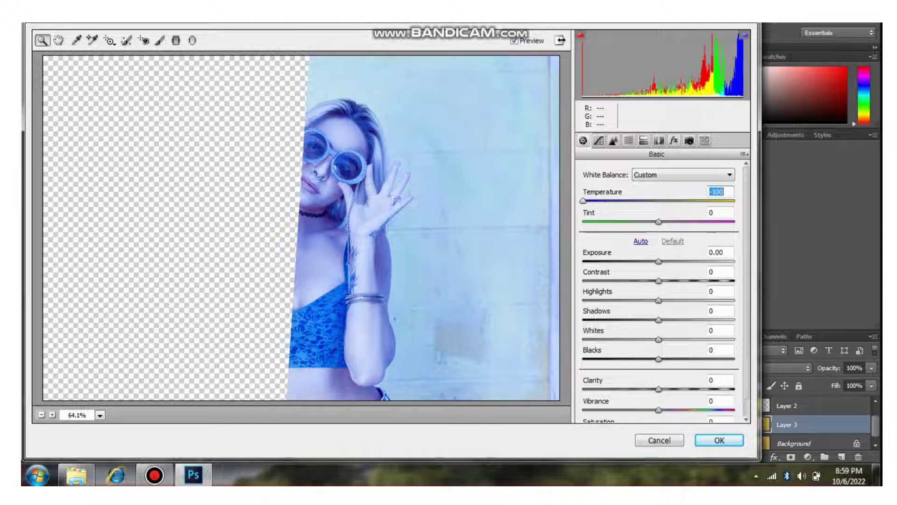
pyautogui.scroll(-1, 664, 292)
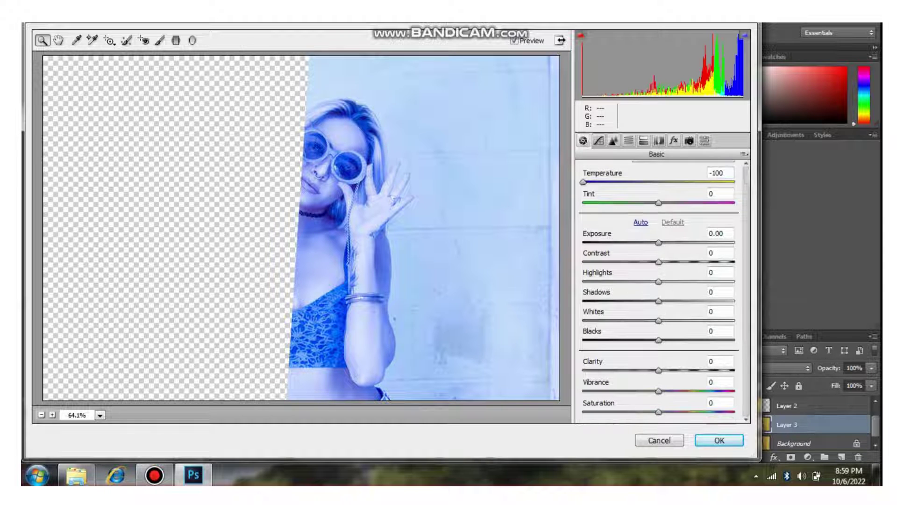
# Lower Layer 3's exposure to -2.05 and its contrast to -36.
pyautogui.moveTo(659, 243); pyautogui.dragTo(627, 243)
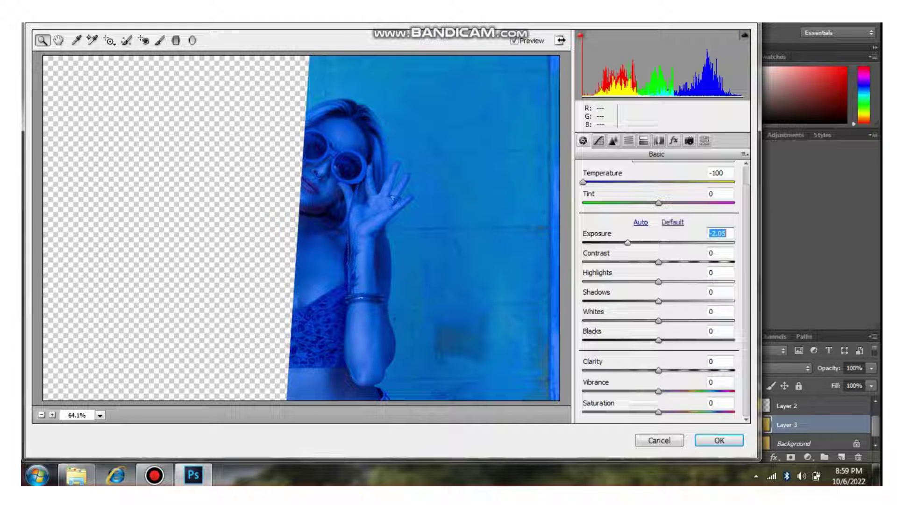
pyautogui.press('Tab')
pyautogui.hotkey('shift', 'Up')
pyautogui.hotkey('shift', 'Up')
pyautogui.hotkey('shift', 'Up')
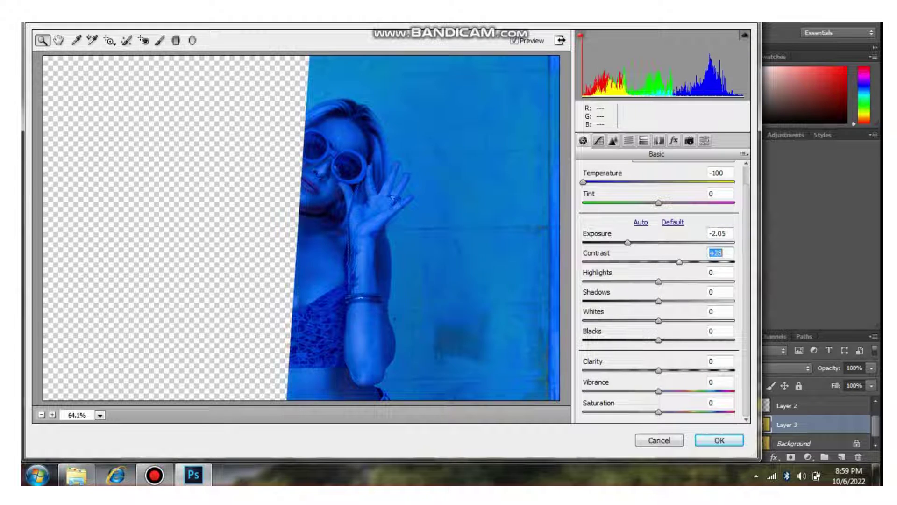
pyautogui.hotkey('shift', 'Down')
pyautogui.hotkey('shift', 'Down')
pyautogui.hotkey('shift', 'Down')
pyautogui.hotkey('shift', 'Down')
pyautogui.hotkey('shift', 'Down')
pyautogui.hotkey('shift', 'Down')
pyautogui.hotkey('shift', 'Down')
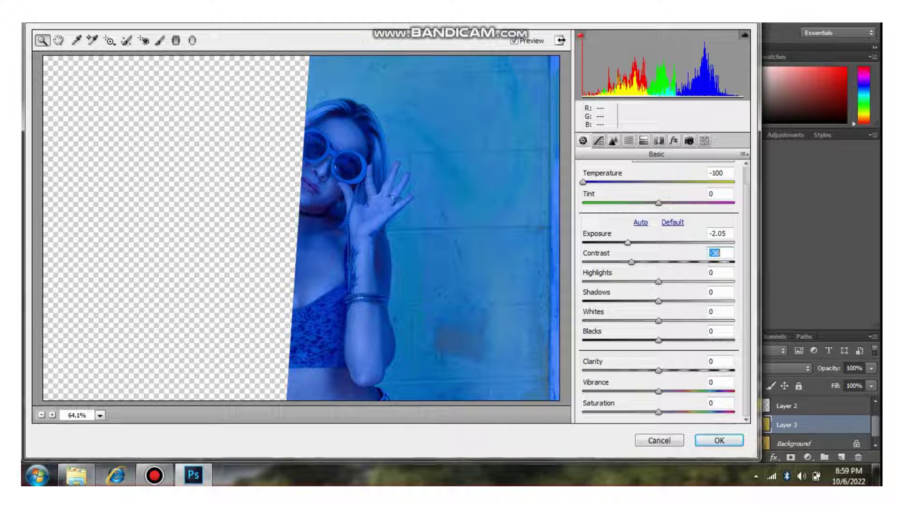
# Set the shadows to -12.
pyautogui.press('Tab')
pyautogui.press('Tab')
pyautogui.hotkey('shift', 'Down')
pyautogui.press('Down')
pyautogui.press('Down')
pyautogui.press('Down')
pyautogui.press('Down')
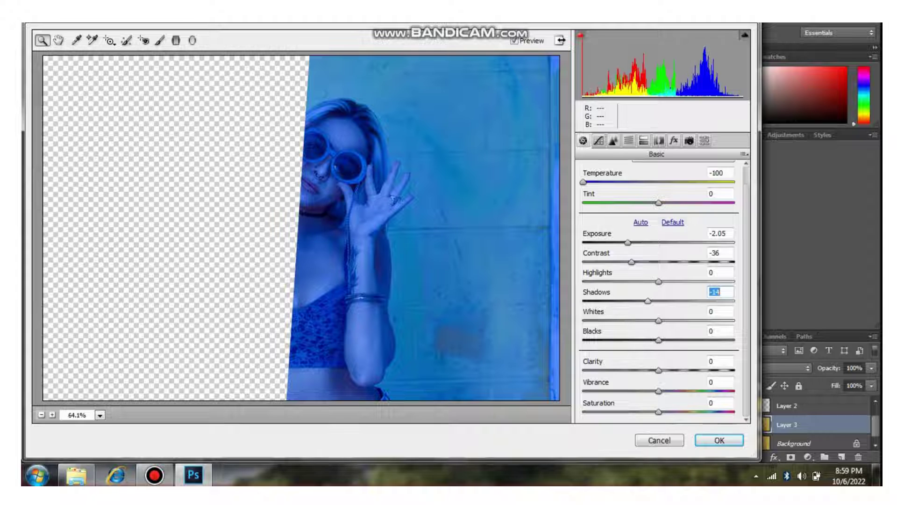
pyautogui.press('Up')
pyautogui.press('Up')
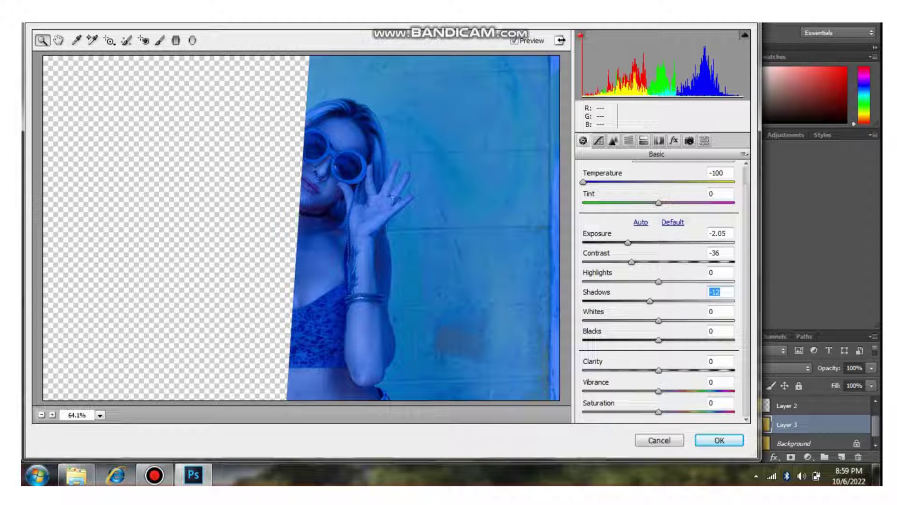
# Set the blacks to -27.
pyautogui.moveTo(659, 340); pyautogui.dragTo(699, 340)
pyautogui.hotkey('shift', 'Down')
pyautogui.hotkey('shift', 'Down')
pyautogui.hotkey('shift', 'Down')
pyautogui.hotkey('shift', 'Down')
pyautogui.hotkey('shift', 'Down')
pyautogui.hotkey('shift', 'Down')
pyautogui.hotkey('shift', 'Down')
pyautogui.hotkey('shift', 'Down')
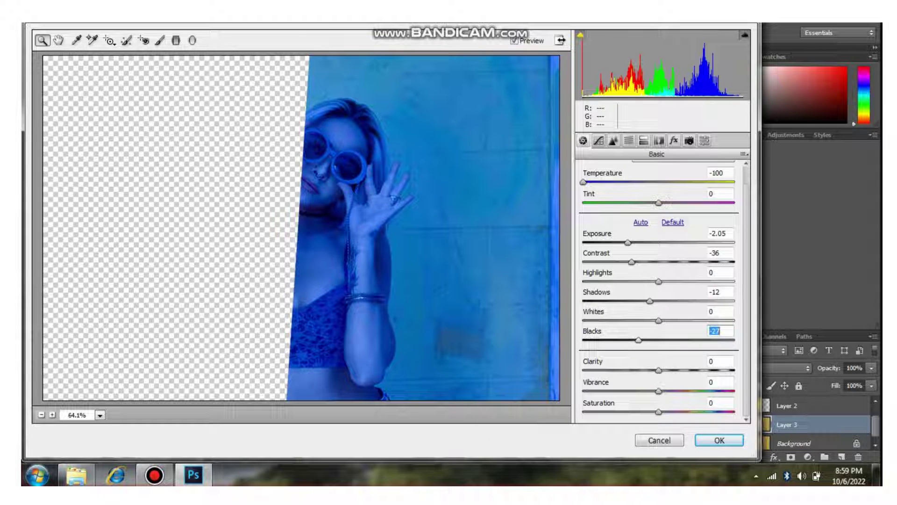
# Raise the clarity to its maximum of +100.
pyautogui.press('Tab')
pyautogui.hotkey('shift', 'Up')
pyautogui.hotkey('shift', 'Up')
pyautogui.hotkey('shift', 'Up')
pyautogui.hotkey('shift', 'Up')
pyautogui.hotkey('shift', 'Up')
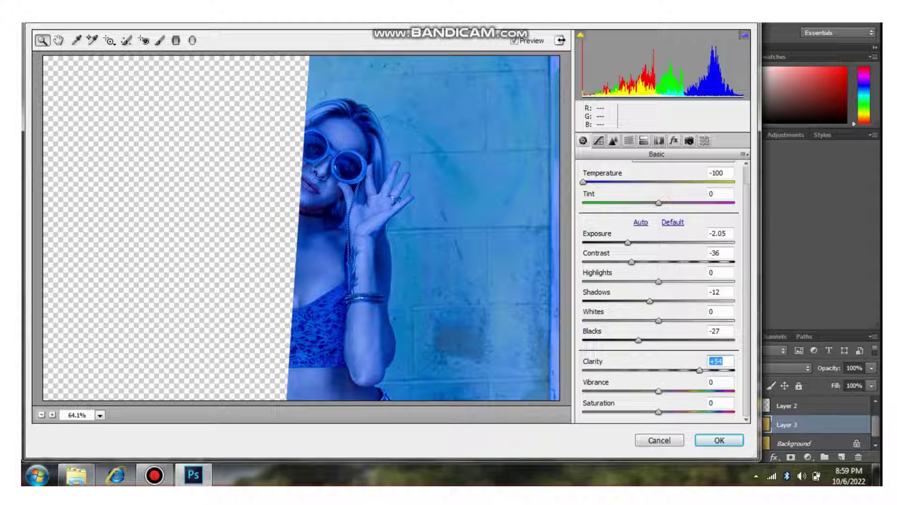
pyautogui.moveTo(699, 370); pyautogui.dragTo(734, 370)
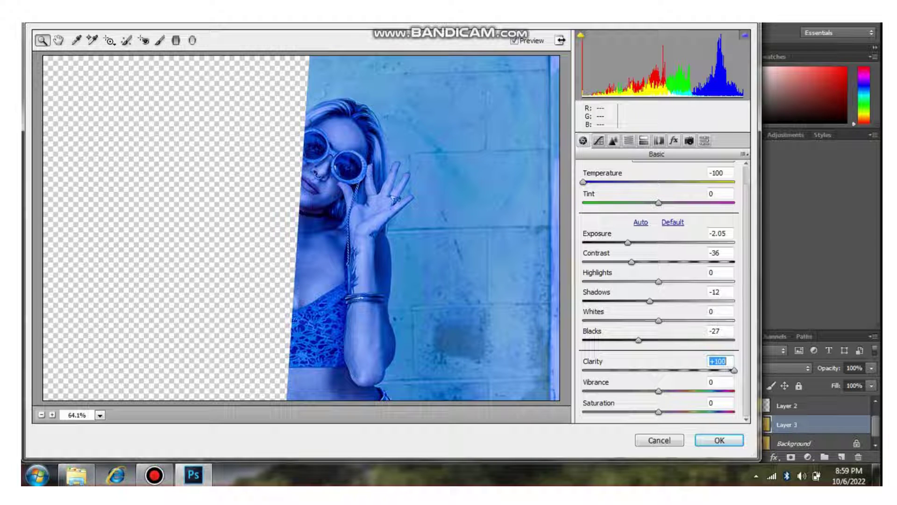
# Increase the vibrance to +21.
pyautogui.press('Tab')
pyautogui.press('Up')
pyautogui.press('Up')
pyautogui.press('Up')
pyautogui.press('Up')
pyautogui.press('Up')
pyautogui.press('Up')
pyautogui.press('Up')
pyautogui.press('Up')
pyautogui.press('Up')
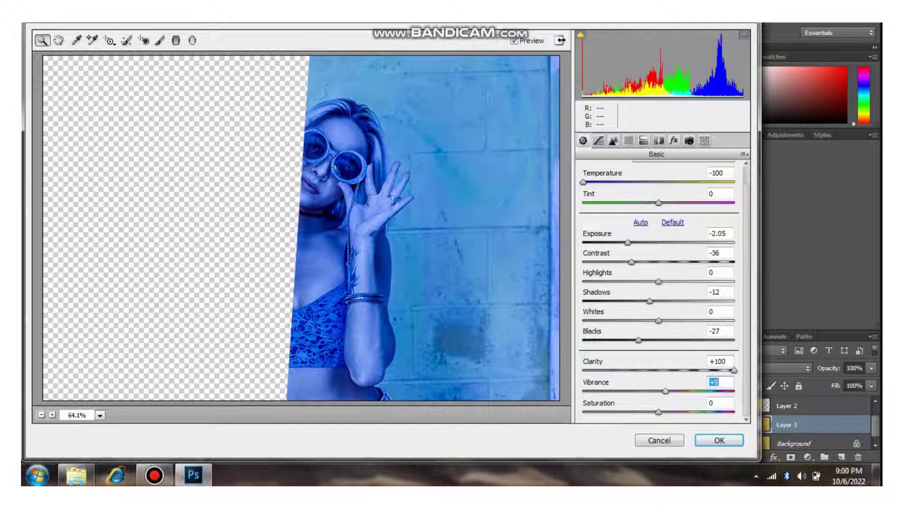
pyautogui.press('Up')
pyautogui.press('Up')
pyautogui.press('Up')
pyautogui.press('Up')
pyautogui.press('Up')
pyautogui.press('Up')
pyautogui.press('Up')
pyautogui.press('Up')
pyautogui.press('Up')
pyautogui.press('Up')
pyautogui.press('Up')
pyautogui.press('Up')
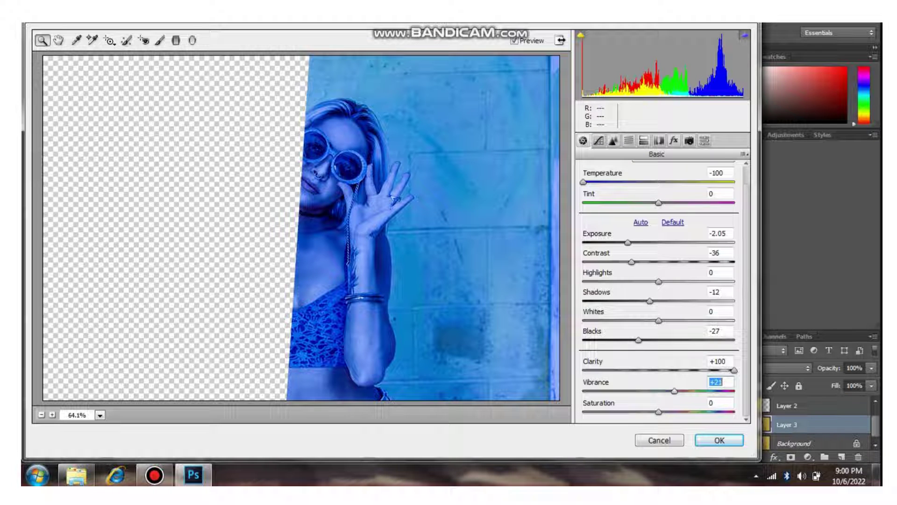
# Try the saturation at its maximum of +100.
pyautogui.press('Tab')
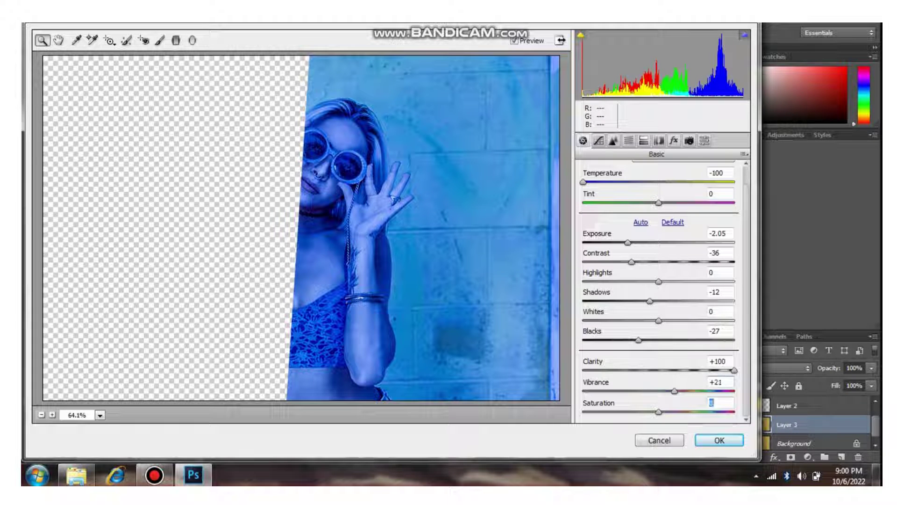
pyautogui.hotkey('shift', 'Up')
pyautogui.hotkey('shift', 'Up')
pyautogui.hotkey('shift', 'Up')
pyautogui.hotkey('shift', 'Up')
pyautogui.hotkey('shift', 'Up')
pyautogui.hotkey('shift', 'Up')
pyautogui.hotkey('shift', 'Up')
pyautogui.hotkey('shift', 'Up')
pyautogui.hotkey('shift', 'Up')
pyautogui.hotkey('shift', 'Up')
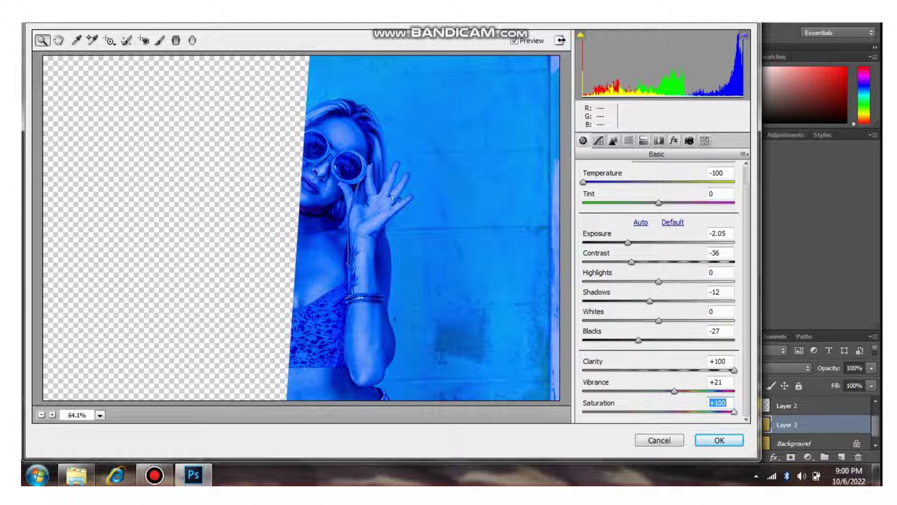
# Lower the saturation to -24 and apply the Camera Raw adjustments to Layer 3.
pyautogui.hotkey('shift', 'Down')
pyautogui.hotkey('shift', 'Down')
pyautogui.hotkey('shift', 'Down')
pyautogui.hotkey('shift', 'Down')
pyautogui.hotkey('shift', 'Down')
pyautogui.hotkey('shift', 'Down')
pyautogui.hotkey('shift', 'Down')
pyautogui.hotkey('shift', 'Down')
pyautogui.hotkey('shift', 'Down')
pyautogui.hotkey('shift', 'Down')
pyautogui.hotkey('shift', 'Down')
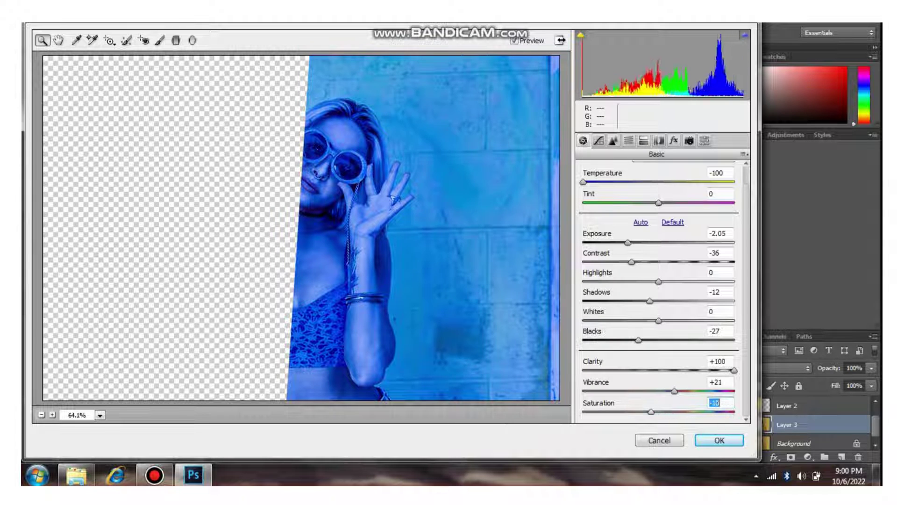
pyautogui.moveTo(651, 412); pyautogui.dragTo(641, 412)
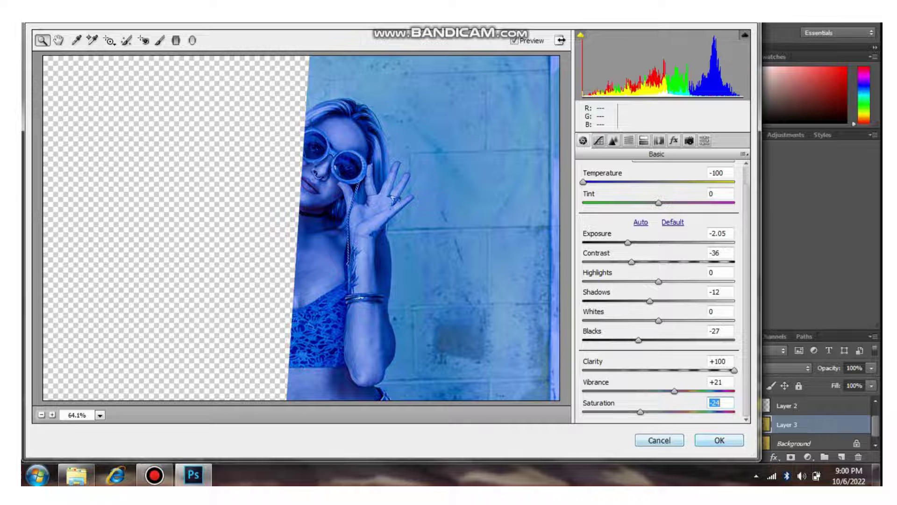
pyautogui.press('Return')
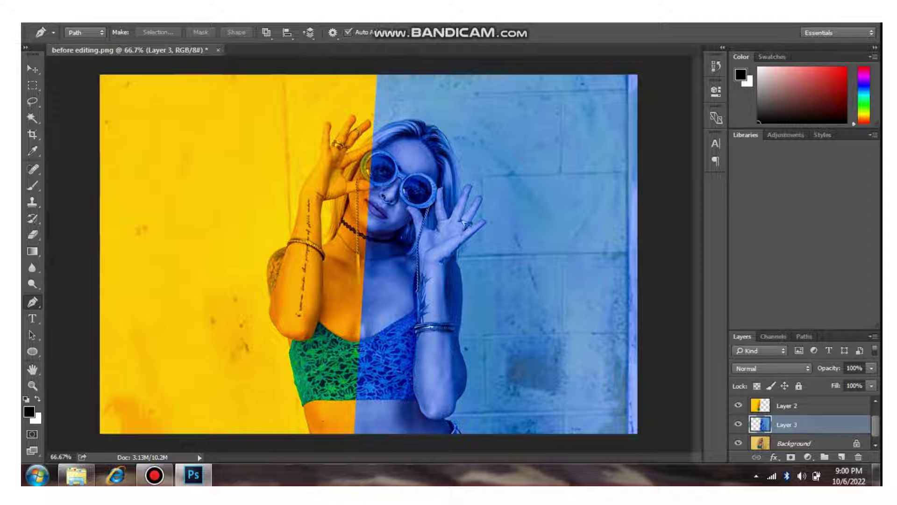
# Reduce the opacity of Layer 3, the blue half, to 50%.
pyautogui.click(872, 368)
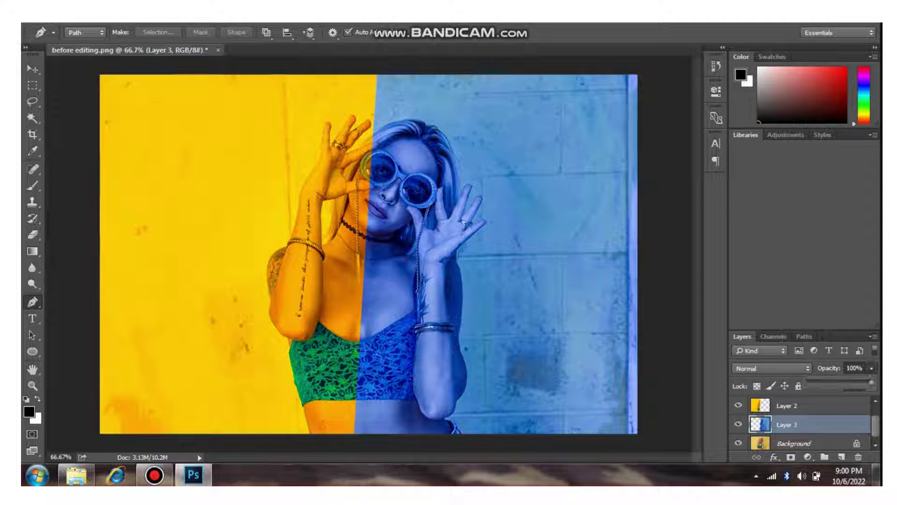
pyautogui.moveTo(872, 382); pyautogui.dragTo(841, 382)
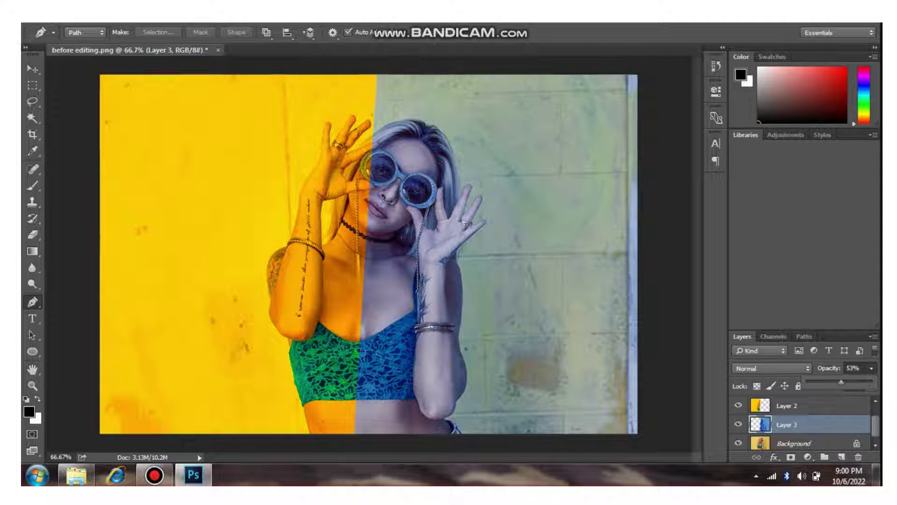
pyautogui.moveTo(842, 382); pyautogui.dragTo(847, 382)
pyautogui.click(854, 368)
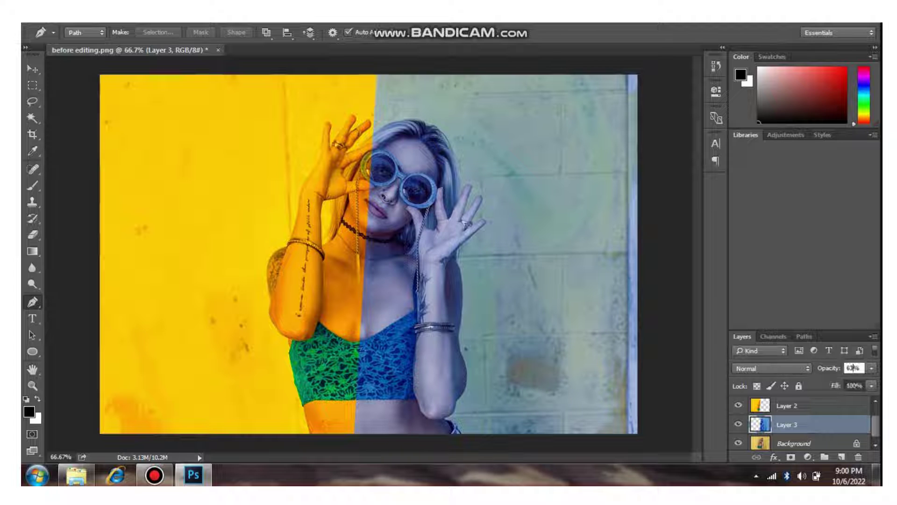
pyautogui.write('50')
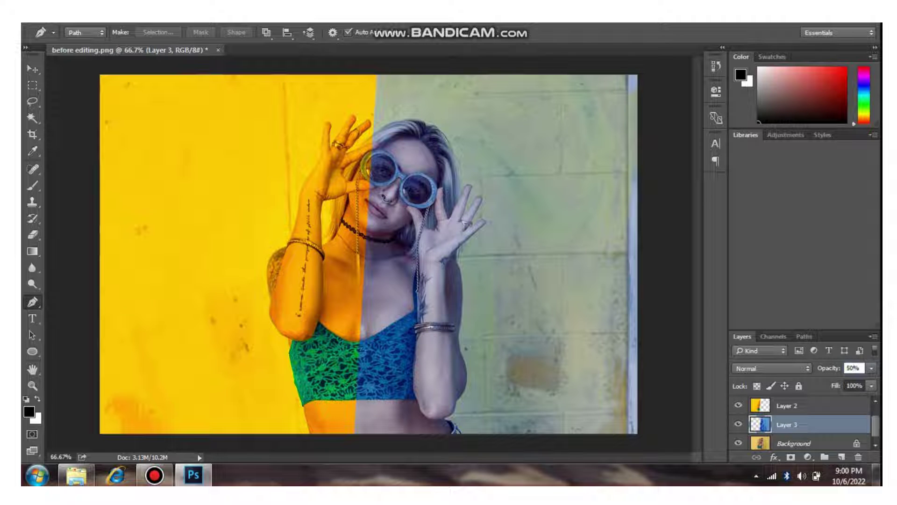
# Set the opacity of Layer 2, the yellow half, to 50% and merge it with Layer 3.
pyautogui.hotkey('alt', ']')
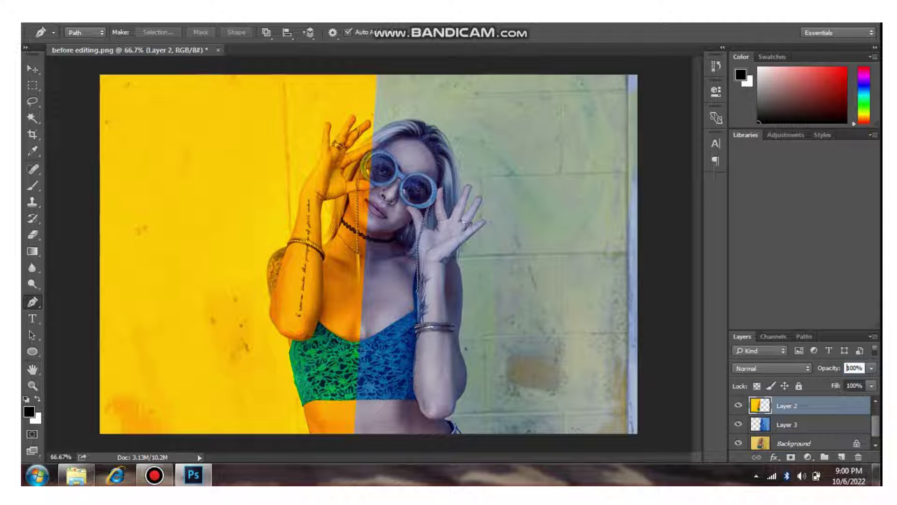
pyautogui.press('BackSpace')
pyautogui.press('BackSpace')
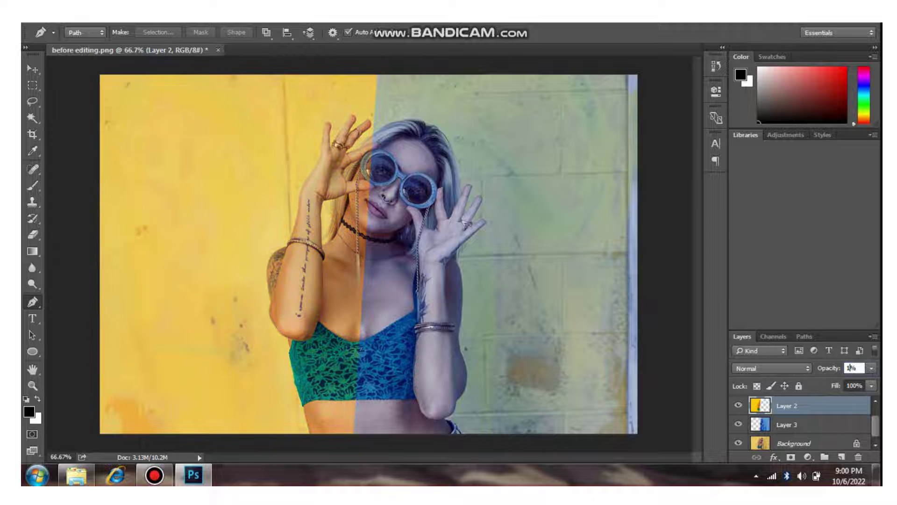
pyautogui.press('BackSpace')
pyautogui.write('50')
pyautogui.keyDown('ctrl'); pyautogui.click(816, 424); pyautogui.keyUp('ctrl')
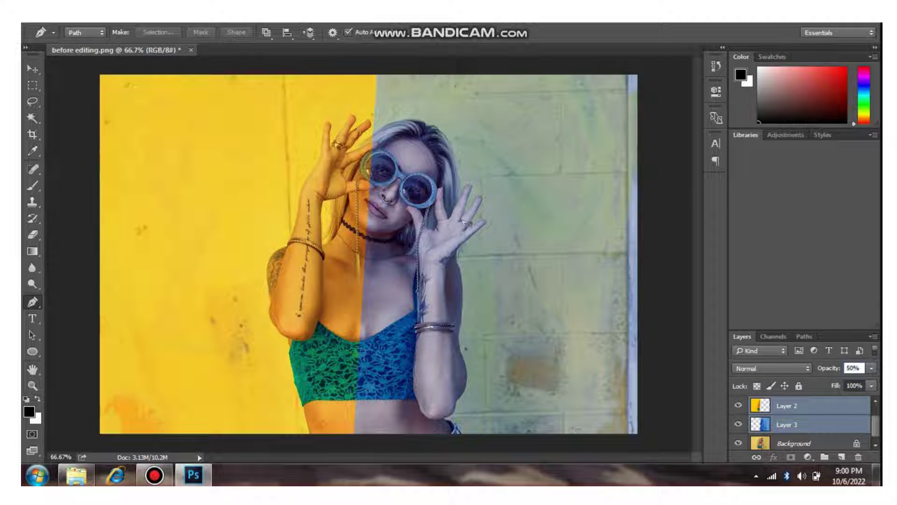
pyautogui.hotkey('ctrl', 'e')
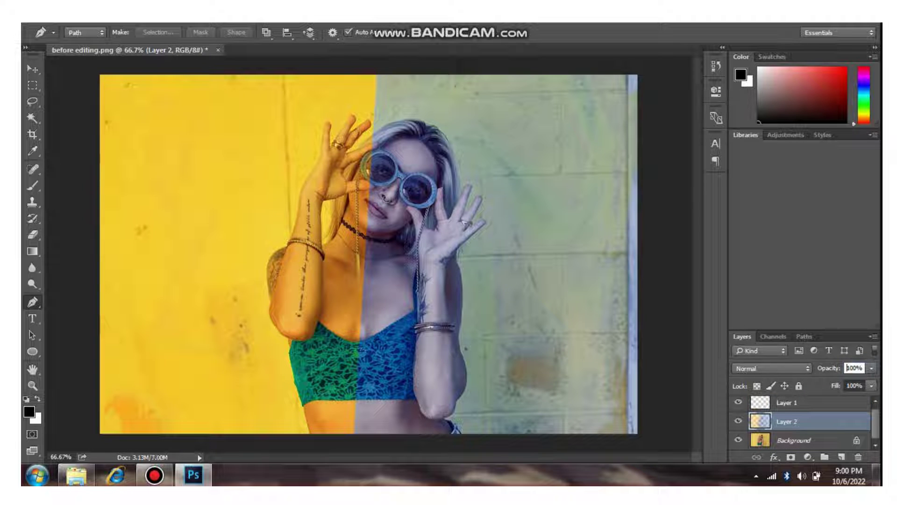
# Toggle the visibility of Layer 1 off and on, and try to delete the layer.
pyautogui.click(738, 402)
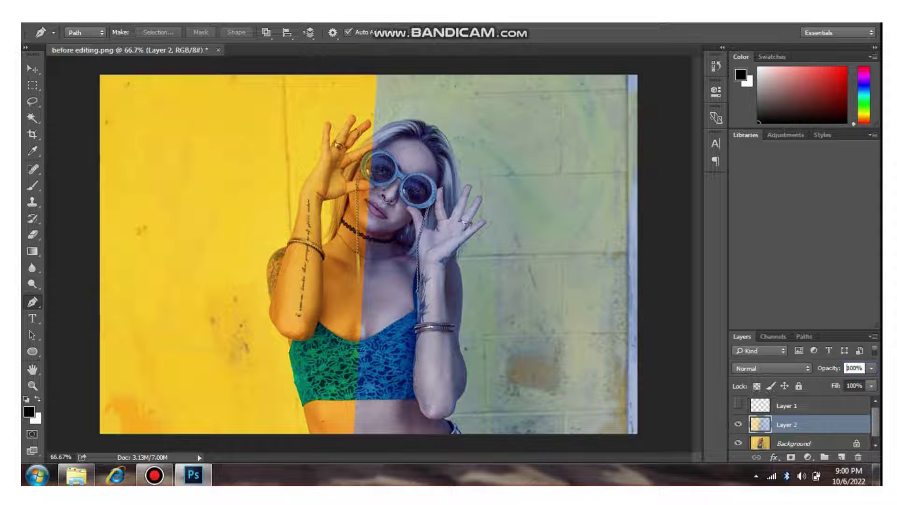
pyautogui.click(738, 405)
pyautogui.click(787, 406)
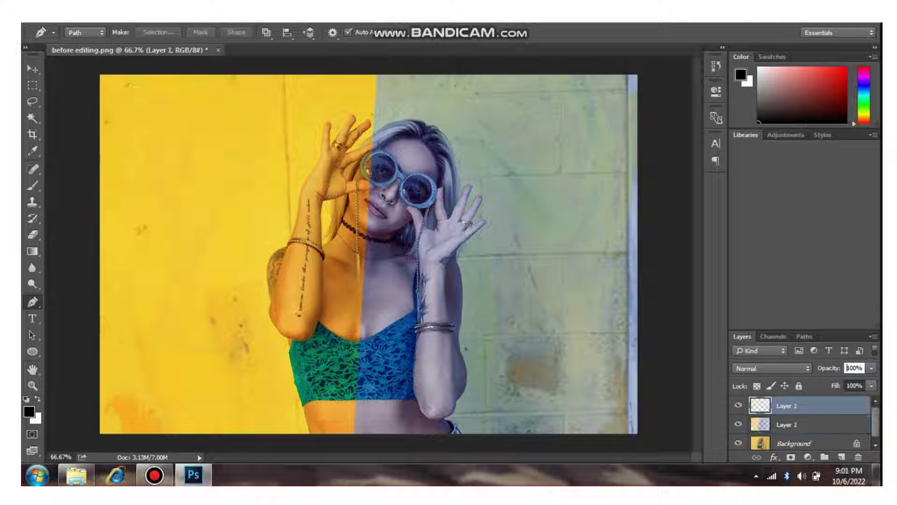
pyautogui.press('Delete')
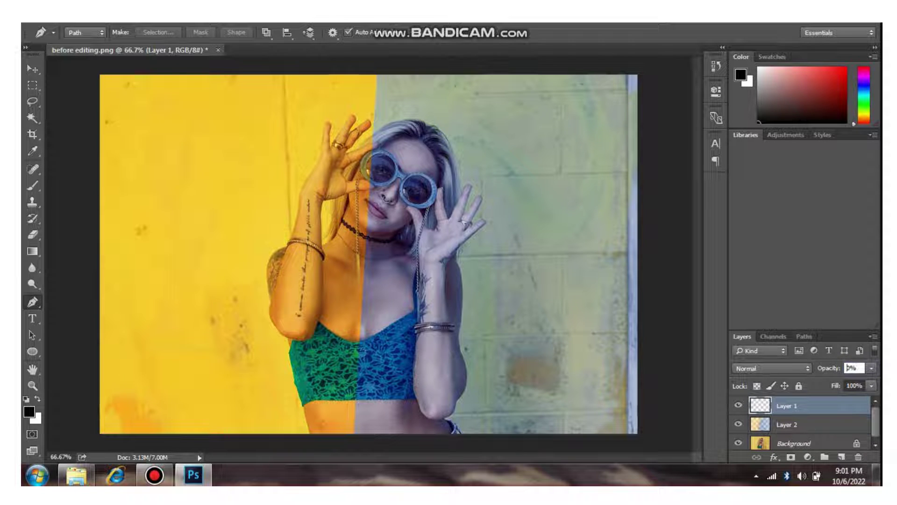
# Merge Layer 2 with the Background and convert the merged Background into a regular unlocked layer.
pyautogui.click(796, 424)
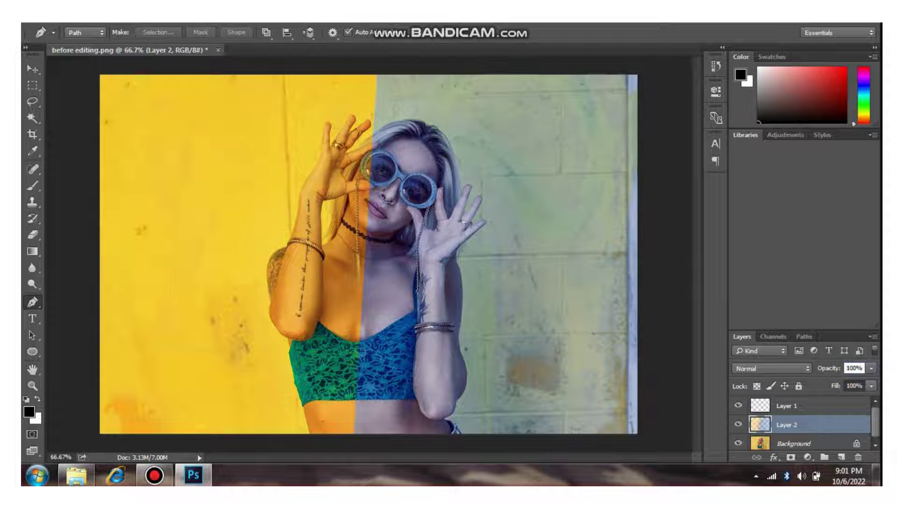
pyautogui.keyDown('ctrl'); pyautogui.click(796, 443); pyautogui.keyUp('ctrl')
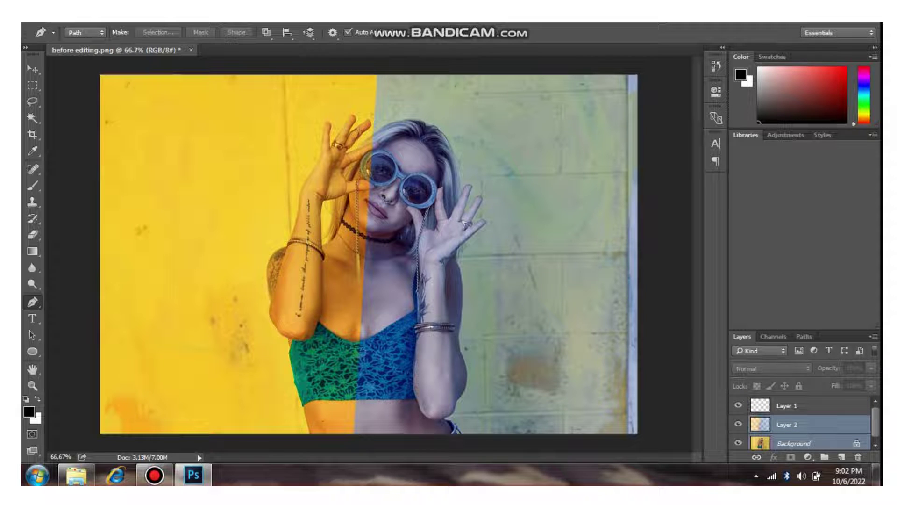
pyautogui.hotkey('ctrl', 'e')
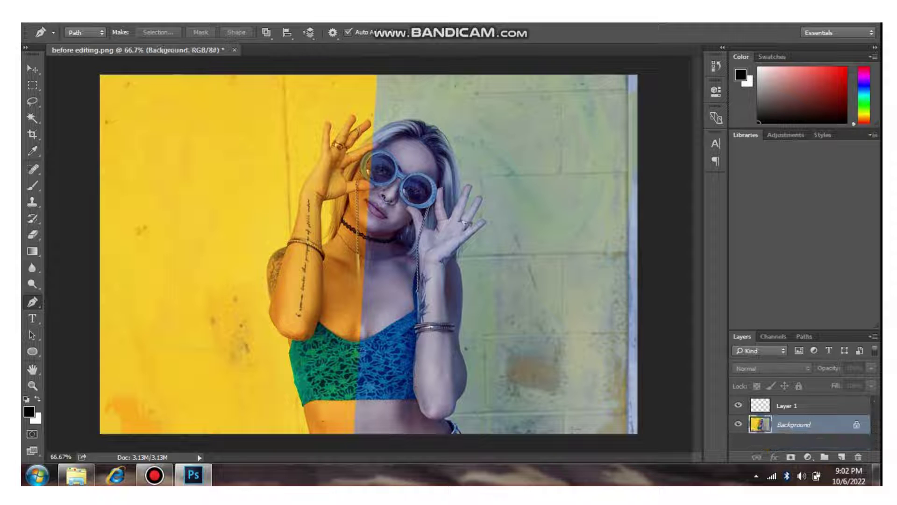
pyautogui.doubleClick(856, 424)
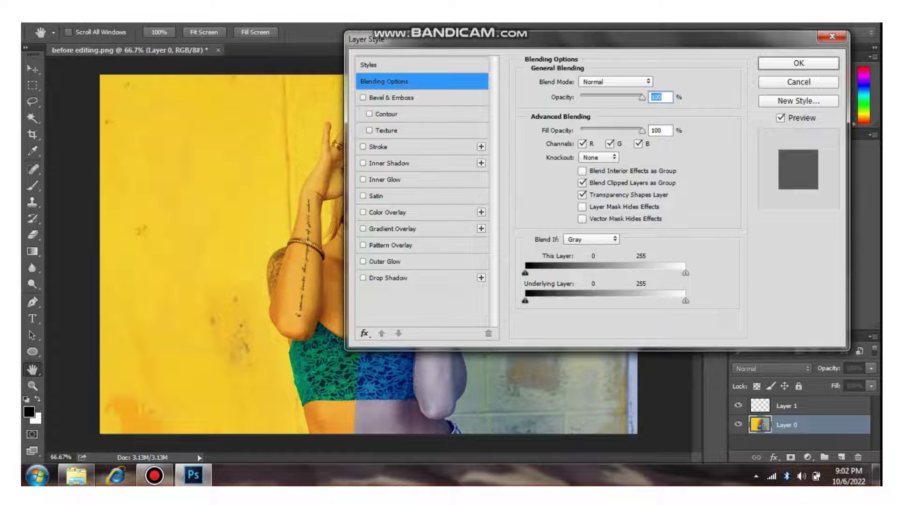
pyautogui.press('Escape')
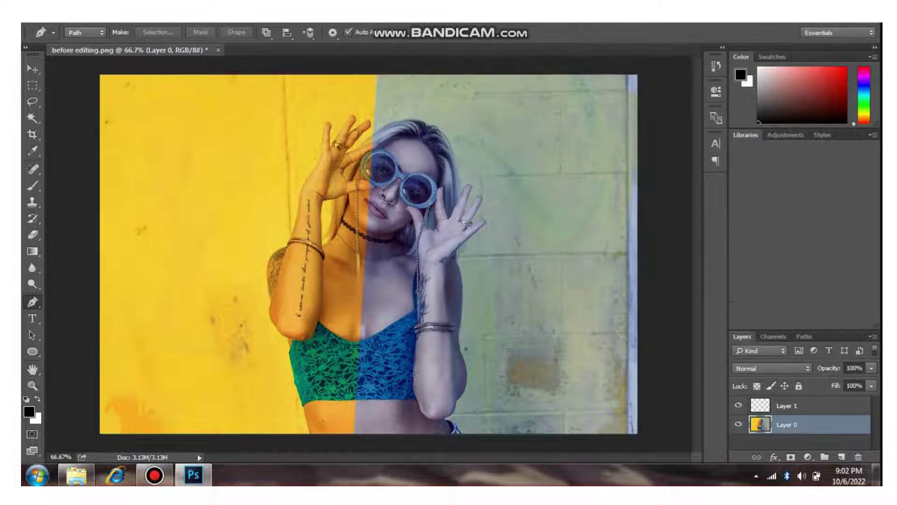
# Open the Camera Raw Filter for the merged Layer 0 and set its white balance temperature to +3.
pyautogui.click(772, 368)
pyautogui.click(772, 368)
pyautogui.click(218, 15)
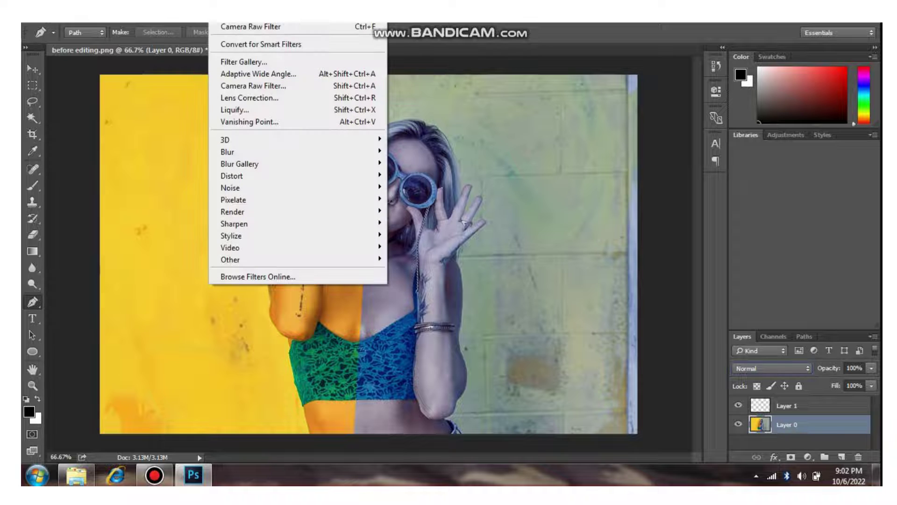
pyautogui.press('Up')
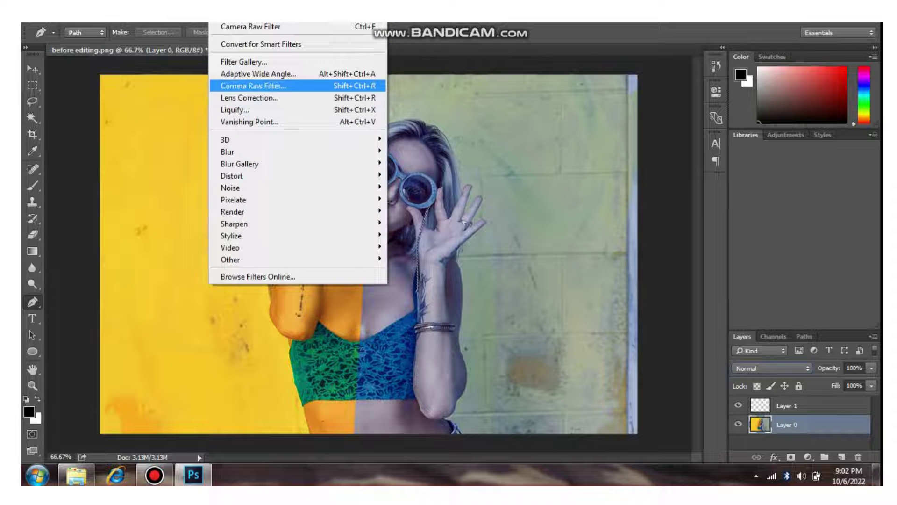
pyautogui.press('Return')
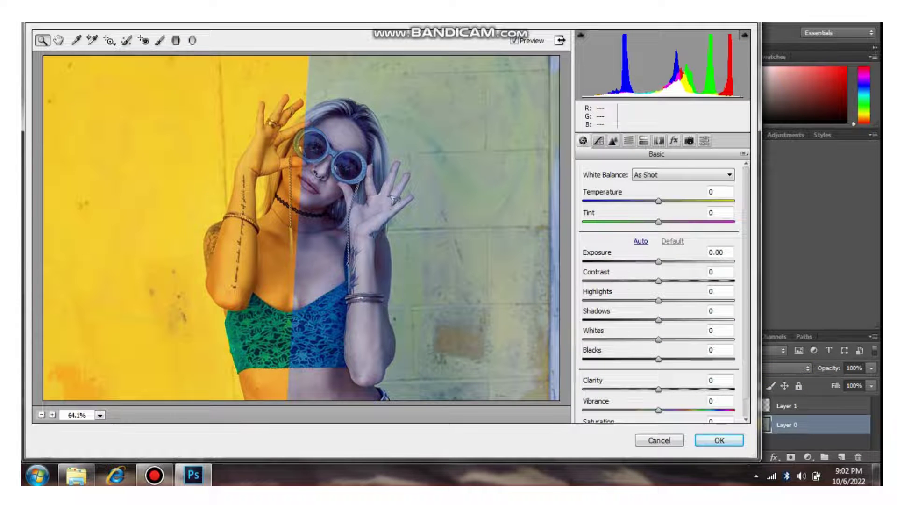
pyautogui.moveTo(659, 201)
pyautogui.mouseDown()
pyautogui.moveTo(637, 201)
pyautogui.moveTo(662, 201)
pyautogui.mouseUp()
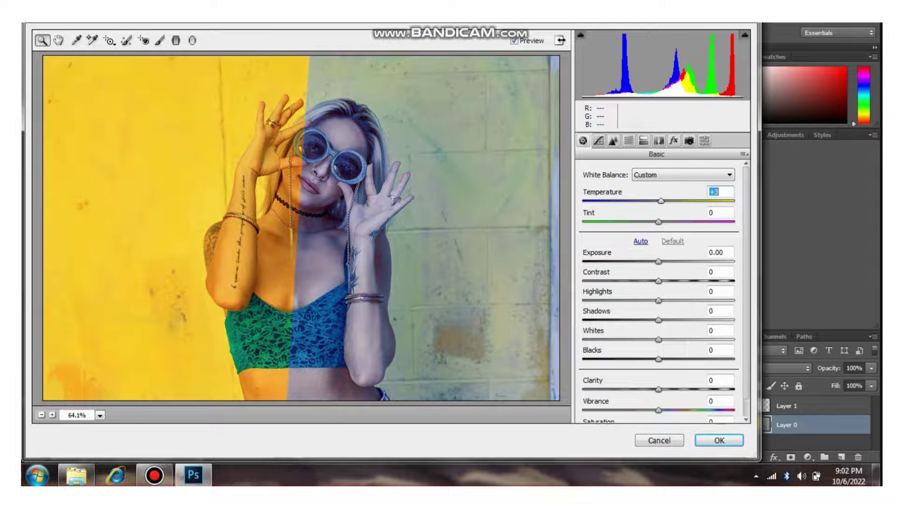
# Set the white balance temperature of the merged photo to -8.
pyautogui.press('Up')
pyautogui.press('Up')
pyautogui.press('Up')
pyautogui.press('Up')
pyautogui.press('Up')
pyautogui.press('Up')
pyautogui.press('Up')
pyautogui.press('Up')
pyautogui.press('Up')
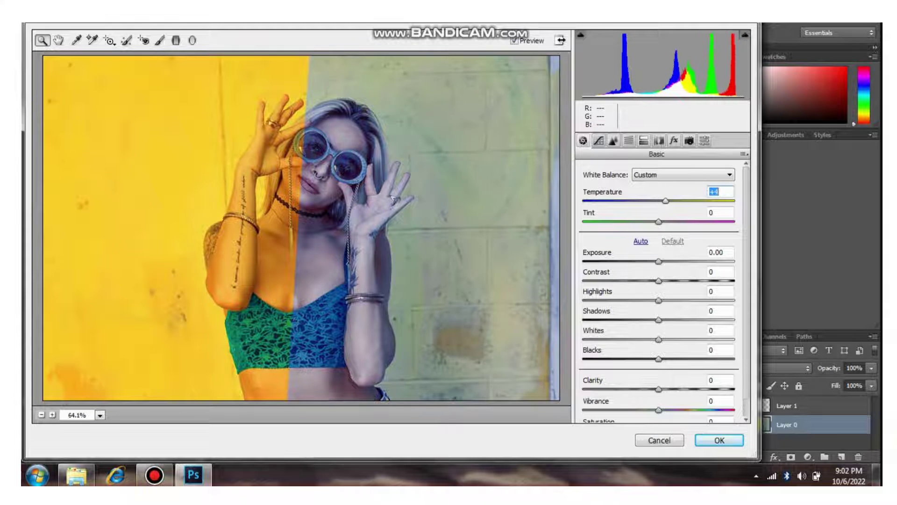
pyautogui.press('Down')
pyautogui.press('Down')
pyautogui.press('Down')
pyautogui.press('Down')
pyautogui.press('Down')
pyautogui.press('Down')
pyautogui.press('Down')
pyautogui.press('Down')
pyautogui.press('Down')
pyautogui.press('Down')
pyautogui.press('Down')
pyautogui.press('Down')
pyautogui.press('Down')
pyautogui.press('Down')
pyautogui.press('Down')
pyautogui.press('Down')
pyautogui.press('Down')
pyautogui.press('Down')
pyautogui.press('Down')
pyautogui.press('Down')
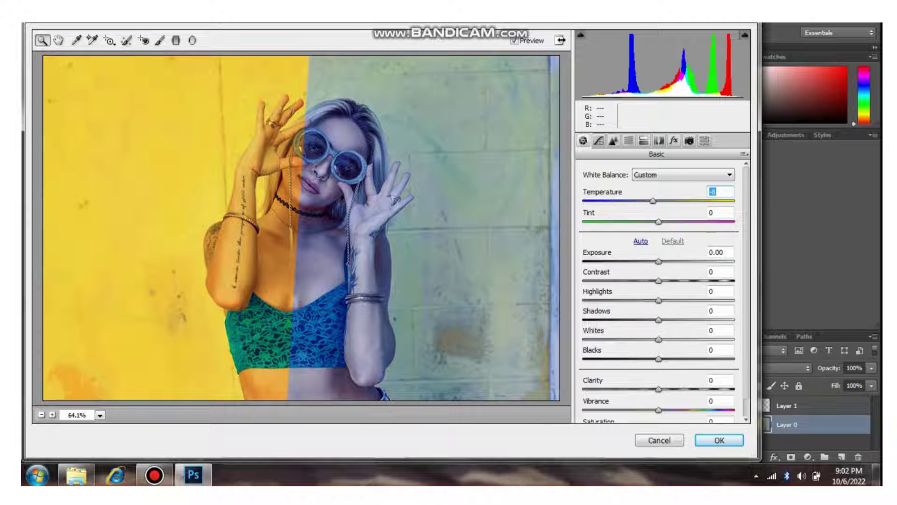
# Shift the white balance tint fully towards magenta, to +100.
pyautogui.press('Tab')
pyautogui.press('Up')
pyautogui.press('Up')
pyautogui.press('Up')
pyautogui.press('Up')
pyautogui.press('Up')
pyautogui.press('Up')
pyautogui.press('Up')
pyautogui.press('Up')
pyautogui.press('Up')
pyautogui.press('Up')
pyautogui.press('Up')
pyautogui.press('Up')
pyautogui.press('Up')
pyautogui.press('Up')
pyautogui.press('Up')
pyautogui.press('Up')
pyautogui.press('Up')
pyautogui.press('Up')
pyautogui.press('Up')
pyautogui.press('Up')
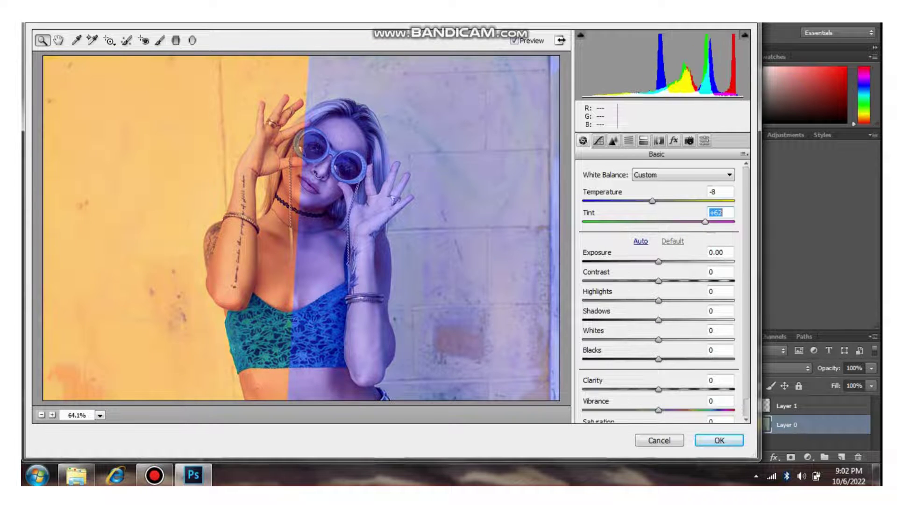
pyautogui.press('Up')
pyautogui.press('Up')
pyautogui.press('Up')
pyautogui.press('Up')
pyautogui.press('Up')
pyautogui.press('Up')
pyautogui.press('Up')
pyautogui.press('Up')
pyautogui.press('Up')
pyautogui.press('Up')
pyautogui.press('Up')
pyautogui.press('Up')
pyautogui.press('Up')
pyautogui.press('Up')
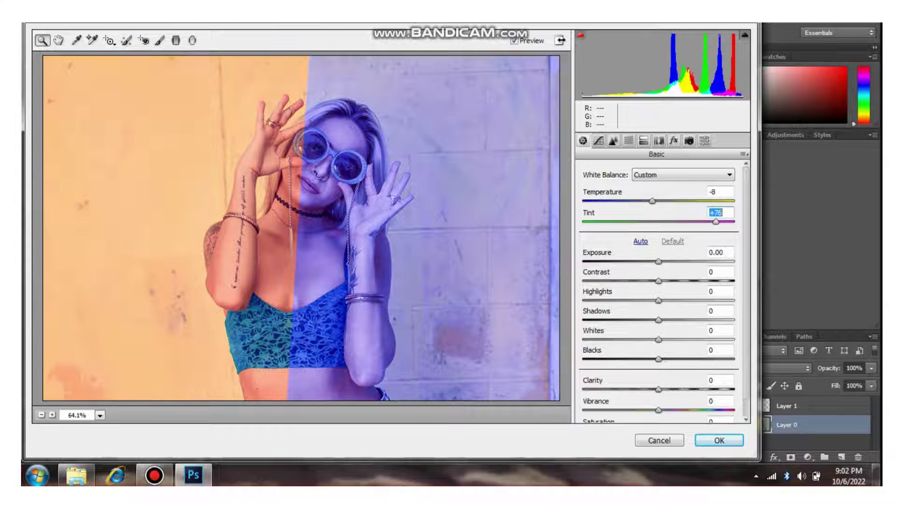
pyautogui.press('Down')
pyautogui.press('Down')
pyautogui.press('Down')
pyautogui.press('Down')
pyautogui.press('Down')
pyautogui.press('Down')
pyautogui.press('Down')
pyautogui.press('Down')
pyautogui.press('Down')
pyautogui.press('Down')
pyautogui.press('Down')
pyautogui.press('Down')
pyautogui.press('Down')
pyautogui.press('Down')
pyautogui.press('Down')
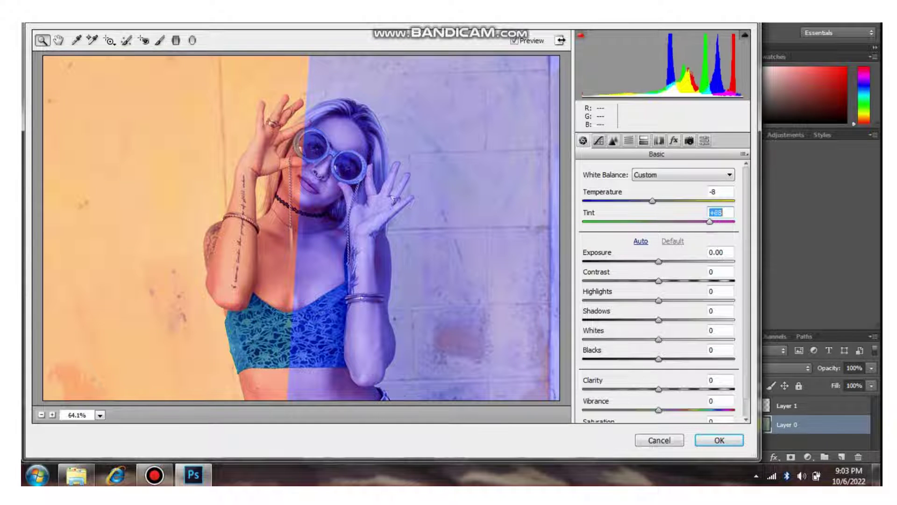
pyautogui.hotkey('shift', 'Up')
pyautogui.hotkey('shift', 'Up')
pyautogui.hotkey('shift', 'Up')
pyautogui.hotkey('shift', 'Up')
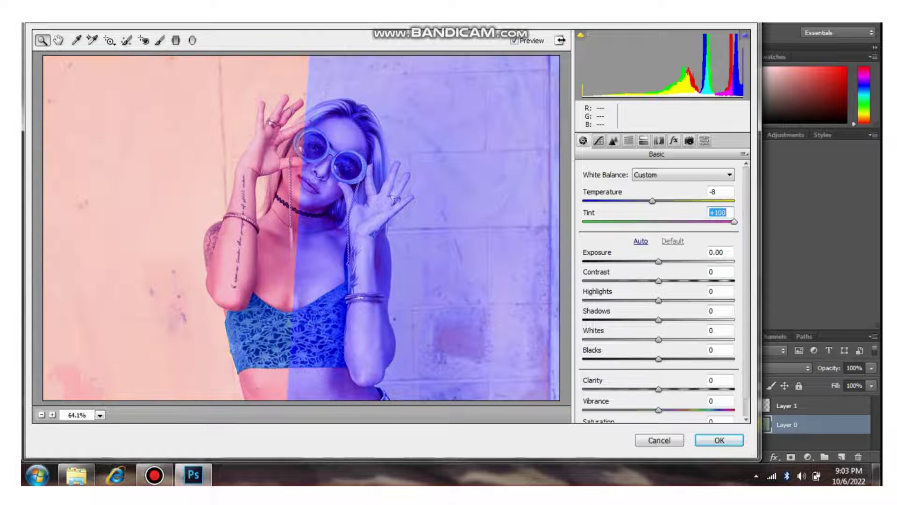
pyautogui.moveTo(734, 222)
pyautogui.mouseDown()
pyautogui.moveTo(703, 222)
pyautogui.moveTo(734, 222)
pyautogui.mouseUp()
# Darken the photo by setting the exposure to -1.05.
pyautogui.moveTo(659, 261); pyautogui.dragTo(637, 261)
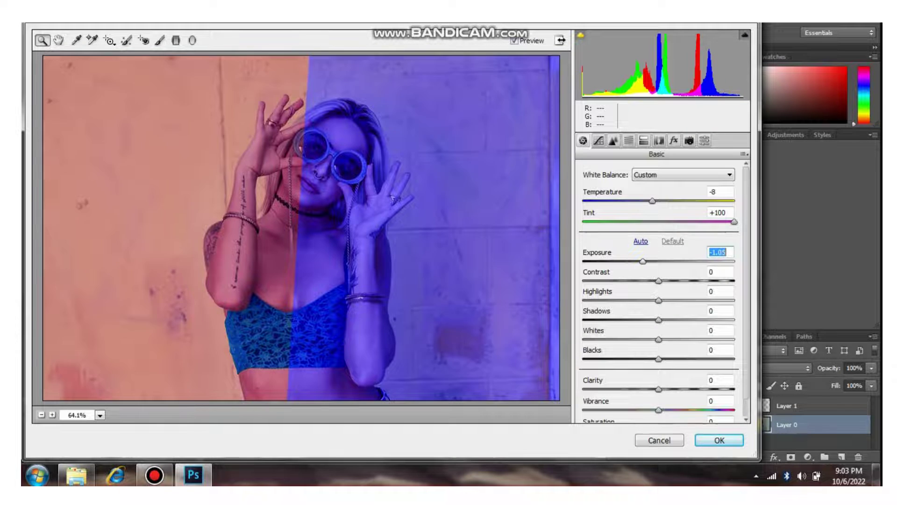
pyautogui.press('Up')
pyautogui.press('Up')
pyautogui.press('Up')
pyautogui.press('Up')
pyautogui.press('Up')
pyautogui.press('Up')
pyautogui.press('Up')
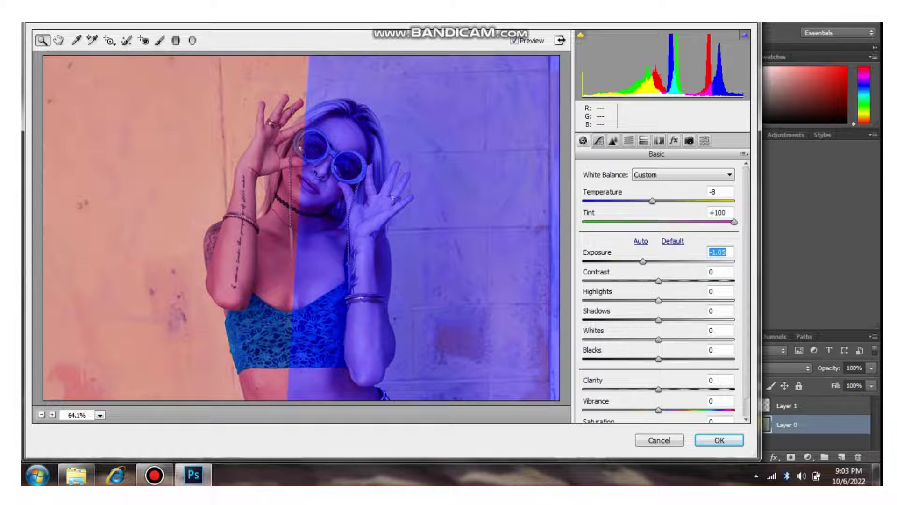
# Raise the photo's contrast to +60.
pyautogui.moveTo(659, 281); pyautogui.dragTo(694, 281)
pyautogui.press('Up')
pyautogui.press('Up')
pyautogui.press('Up')
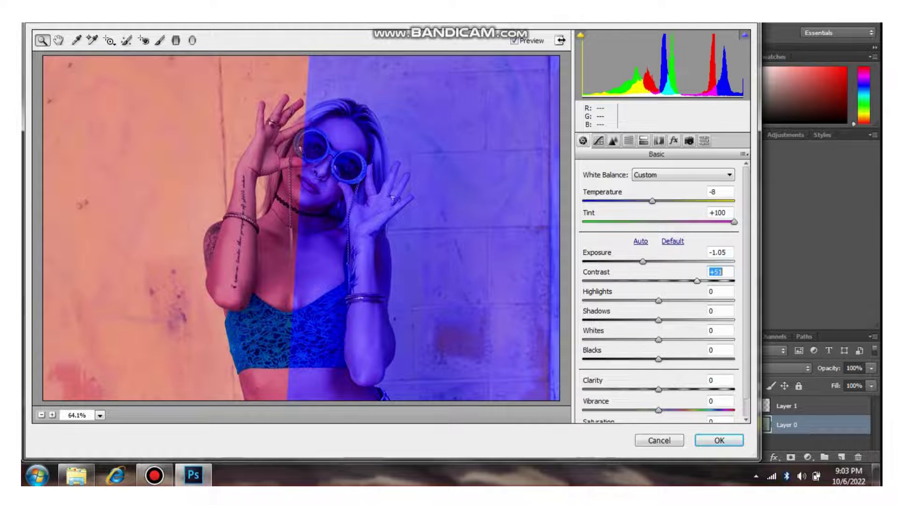
pyautogui.press('Up')
pyautogui.press('Up')
pyautogui.press('Up')
pyautogui.press('Up')
pyautogui.press('Up')
pyautogui.press('Up')
pyautogui.press('Up')
pyautogui.press('Up')
pyautogui.press('Up')
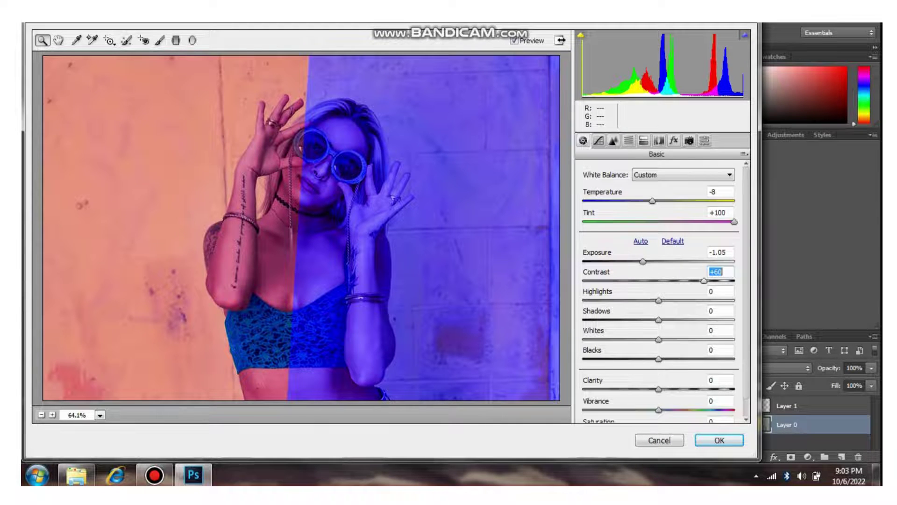
# Brighten the photo by readjusting the exposure to -0.70.
pyautogui.hotkey('shift', 'Tab')
pyautogui.press('Up')
pyautogui.press('Up')
pyautogui.press('Up')
pyautogui.press('Up')
pyautogui.press('Up')
pyautogui.press('Up')
pyautogui.press('Up')
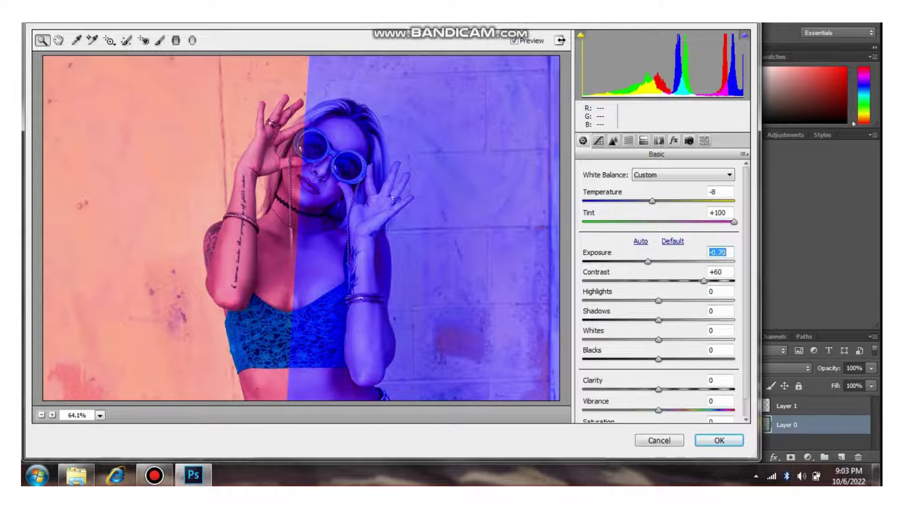
# Reduce the photo's highlights to -13.
pyautogui.press('Tab')
pyautogui.press('Tab')
pyautogui.press('Down')
pyautogui.press('Down')
pyautogui.press('Down')
pyautogui.press('Down')
pyautogui.press('Down')
pyautogui.press('Down')
pyautogui.press('Down')
pyautogui.press('Down')
pyautogui.press('Down')
pyautogui.press('Down')
pyautogui.press('Down')
pyautogui.press('Down')
pyautogui.press('Down')
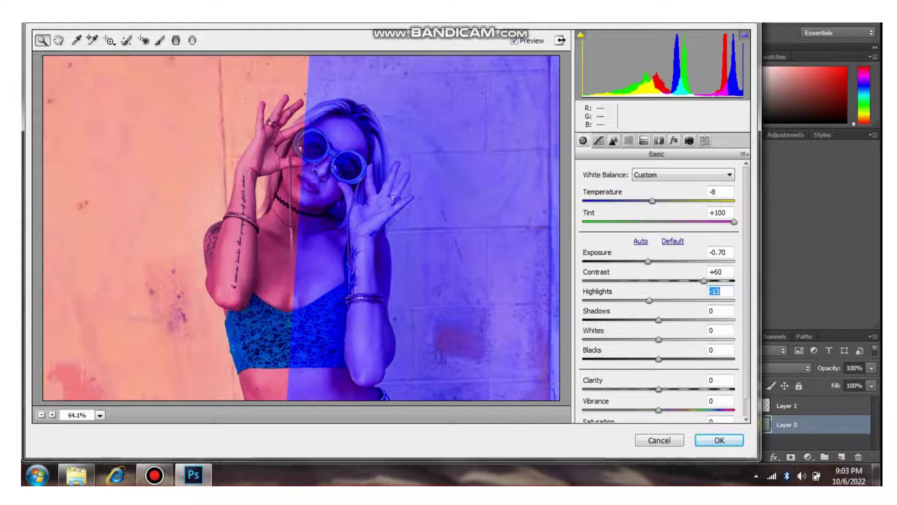
# Deepen the photo's shadows to -16.
pyautogui.press('Tab')
pyautogui.press('Down')
pyautogui.press('Down')
pyautogui.press('Down')
pyautogui.press('Down')
pyautogui.press('Down')
pyautogui.press('Down')
pyautogui.press('Down')
pyautogui.press('Down')
pyautogui.press('Down')
pyautogui.press('Down')
pyautogui.press('Down')
pyautogui.press('Down')
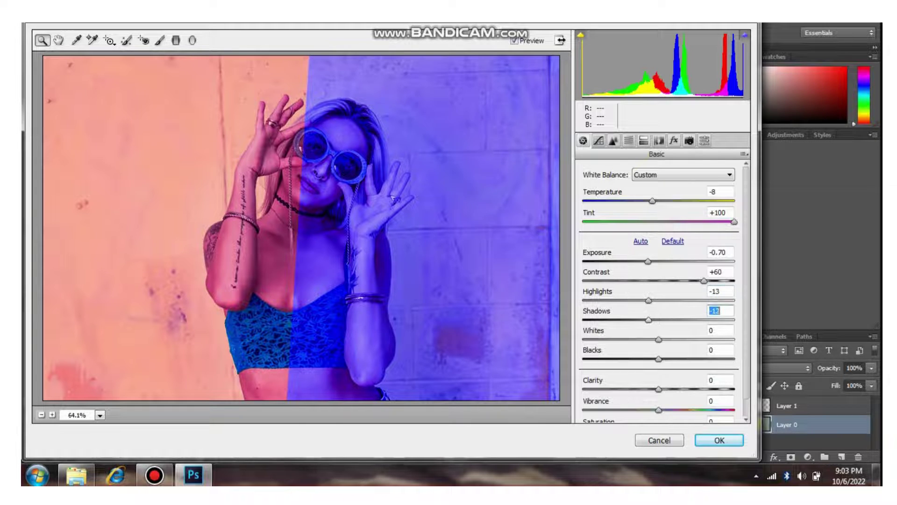
pyautogui.press('Down')
pyautogui.press('Down')
pyautogui.press('Down')
pyautogui.press('Down')
pyautogui.press('Down')
pyautogui.press('Down')
pyautogui.press('Down')
pyautogui.press('Down')
pyautogui.press('Down')
pyautogui.press('Down')
pyautogui.press('Down')
pyautogui.press('Down')
pyautogui.press('Down')
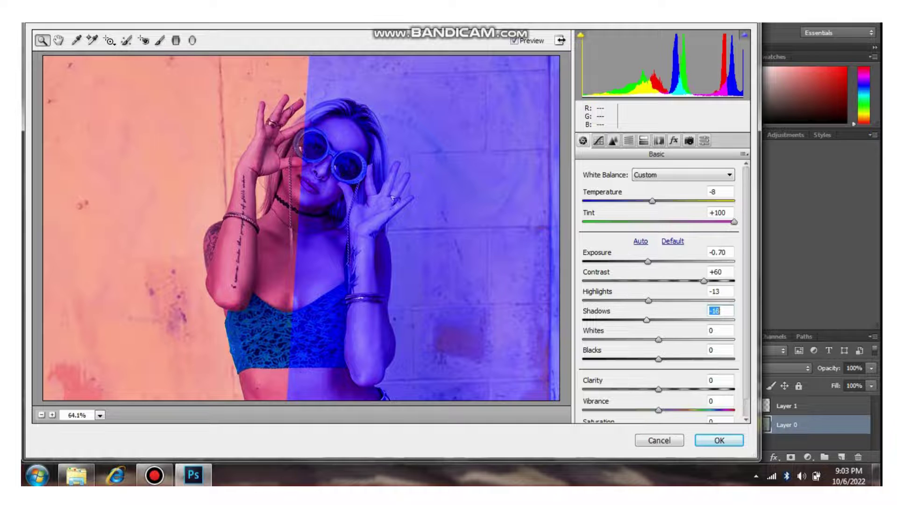
# Deepen the photo's shadows further to -36.
pyautogui.press('Down')
pyautogui.press('Down')
pyautogui.press('Down')
pyautogui.press('Down')
pyautogui.press('Down')
pyautogui.press('Down')
pyautogui.press('Down')
pyautogui.press('Down')
pyautogui.press('Down')
pyautogui.press('Down')
pyautogui.press('Down')
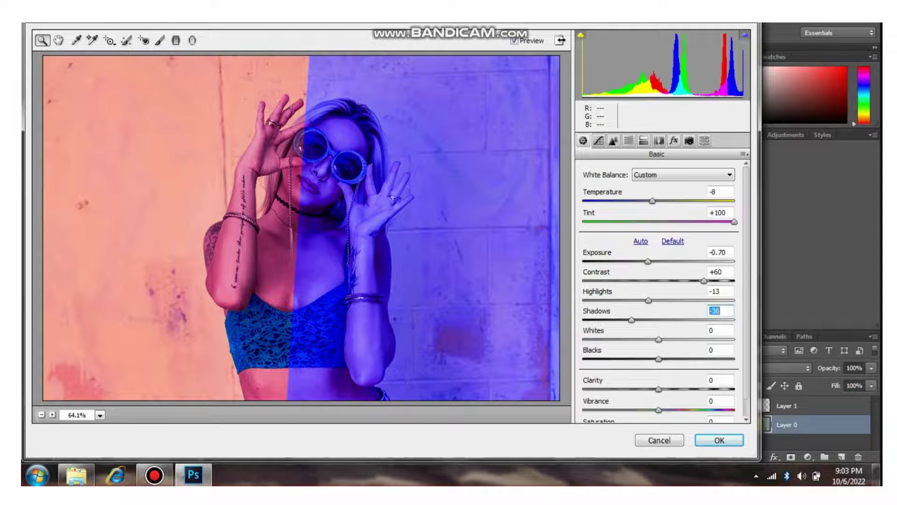
# Raise the photo's whites to +25 and lower its blacks to -4.
pyautogui.scroll(-1, 664, 293)
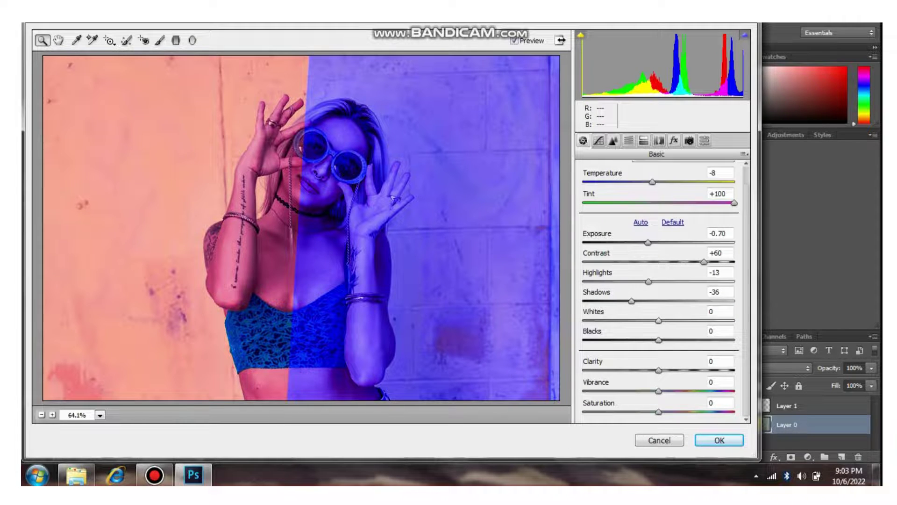
pyautogui.moveTo(659, 321); pyautogui.dragTo(677, 320)
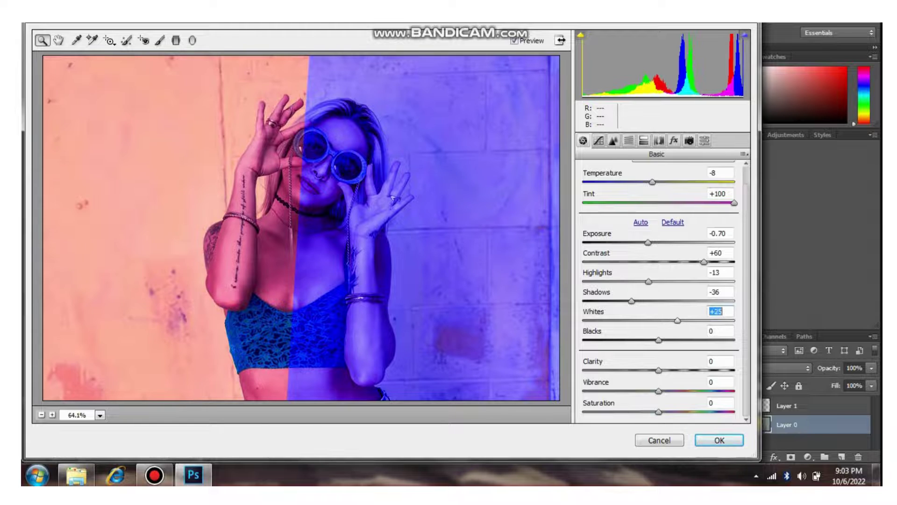
pyautogui.press('Tab')
pyautogui.press('Down')
pyautogui.press('Down')
pyautogui.press('Down')
pyautogui.press('Down')
# Set clarity to +51 and vibrance to +9, and apply the Camera Raw adjustments.
pyautogui.moveTo(658, 370); pyautogui.dragTo(697, 370)
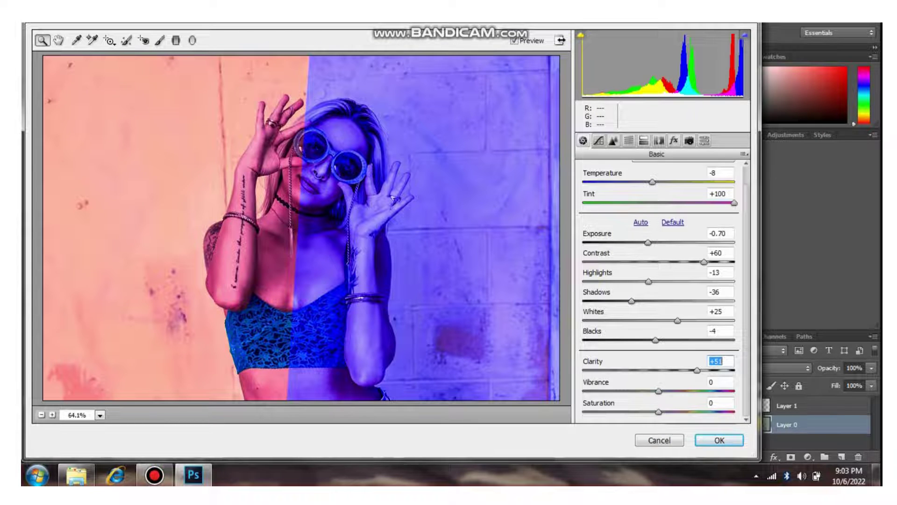
pyautogui.press('Tab')
pyautogui.hotkey('shift', 'Up')
pyautogui.hotkey('shift', 'Up')
pyautogui.hotkey('shift', 'Up')
pyautogui.hotkey('shift', 'Up')
pyautogui.hotkey('shift', 'Up')
pyautogui.moveTo(678, 391); pyautogui.dragTo(665, 391)
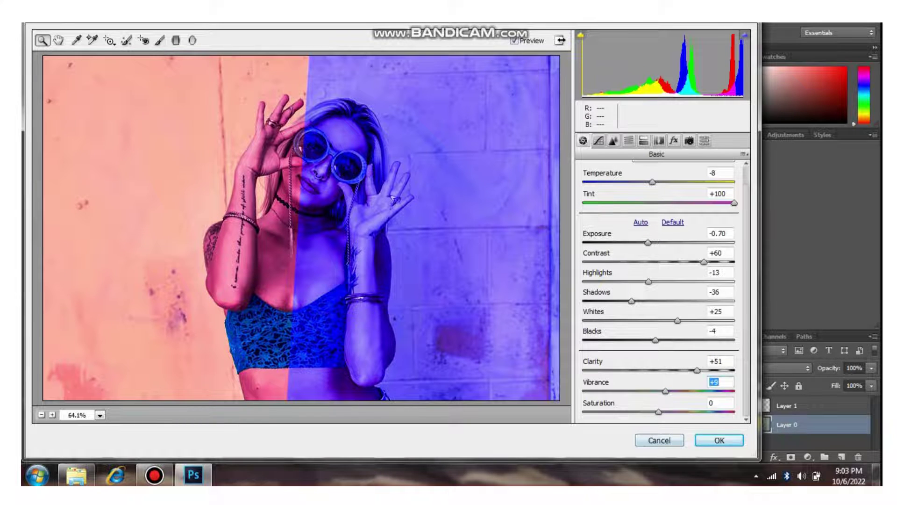
pyautogui.press('Return')
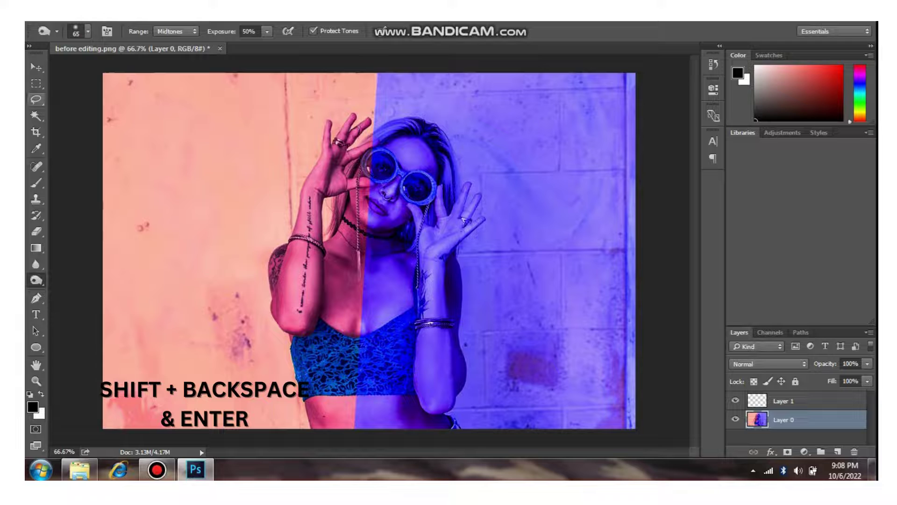
# Remove the dark patch on the blue wall beside the woman's elbow with a Content-Aware fill of a rectangular selection.
pyautogui.click(36, 84)
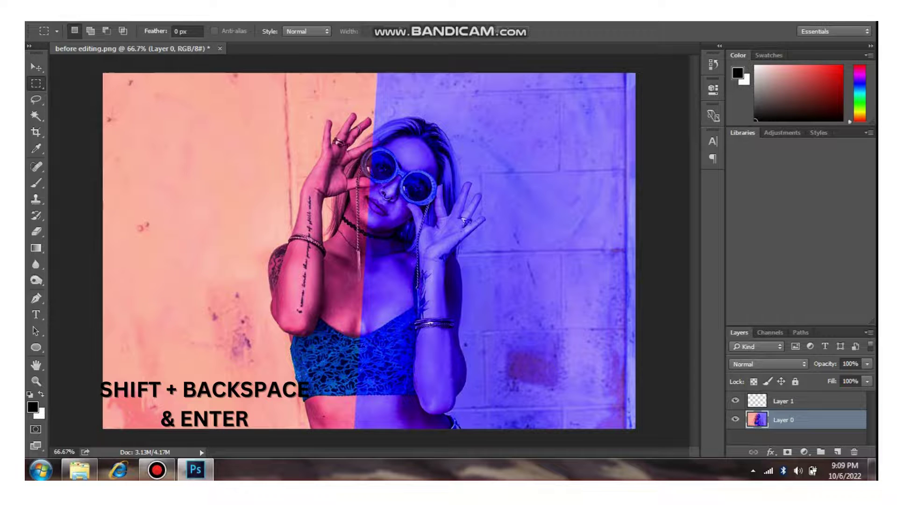
pyautogui.moveTo(576, 334); pyautogui.dragTo(500, 397)
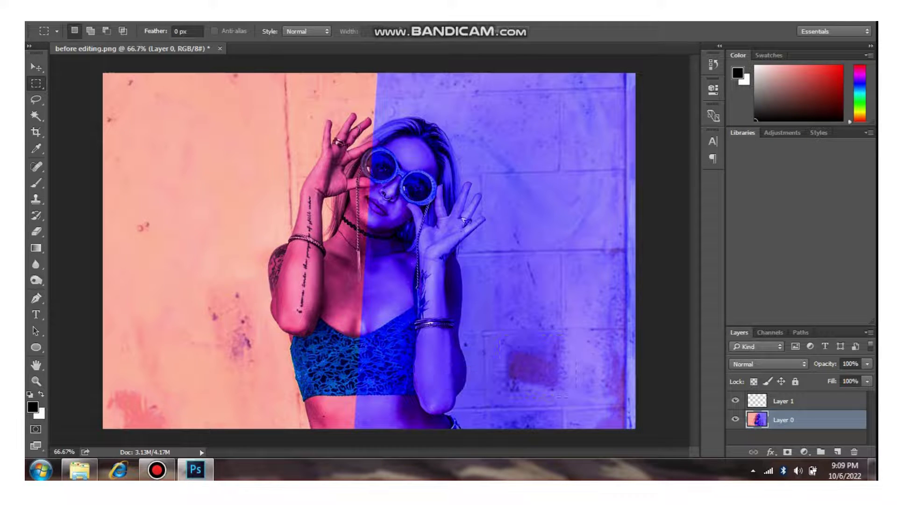
pyautogui.hotkey('shift', 'BackSpace')
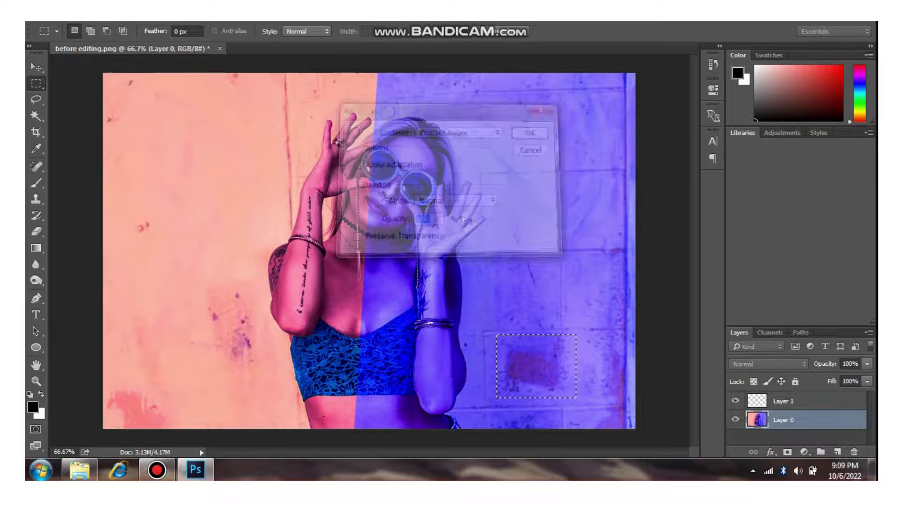
pyautogui.press('Return')
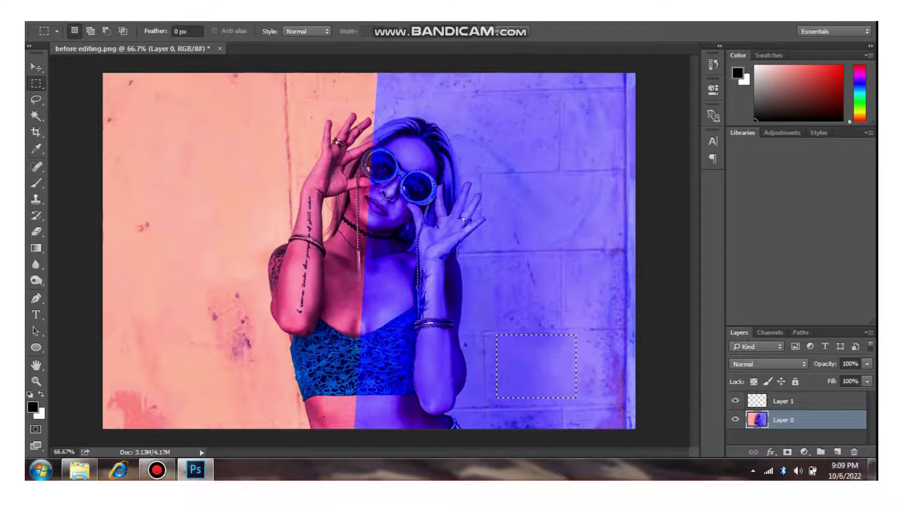
pyautogui.hotkey('ctrl', 'd')
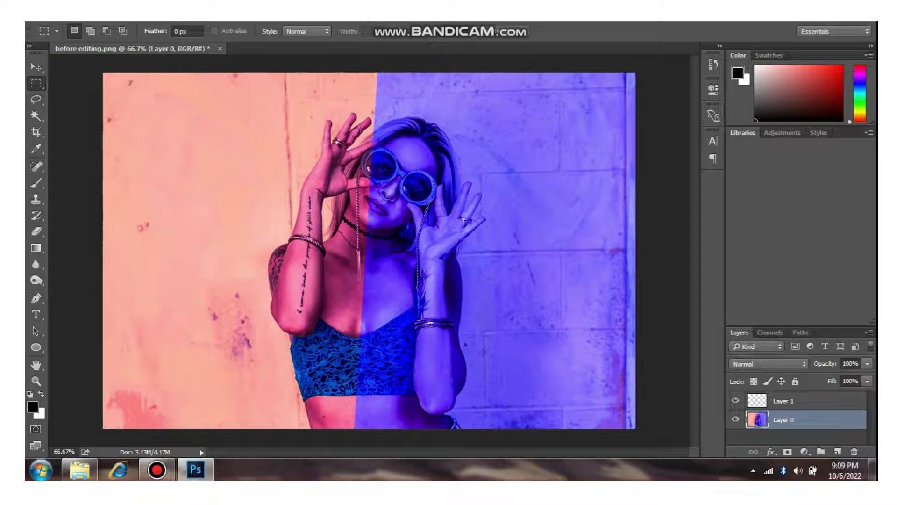
# Remove the purple stains on the orange wall beside the tattooed arm's elbow with a Content-Aware fill.
pyautogui.moveTo(251, 275); pyautogui.dragTo(196, 378)
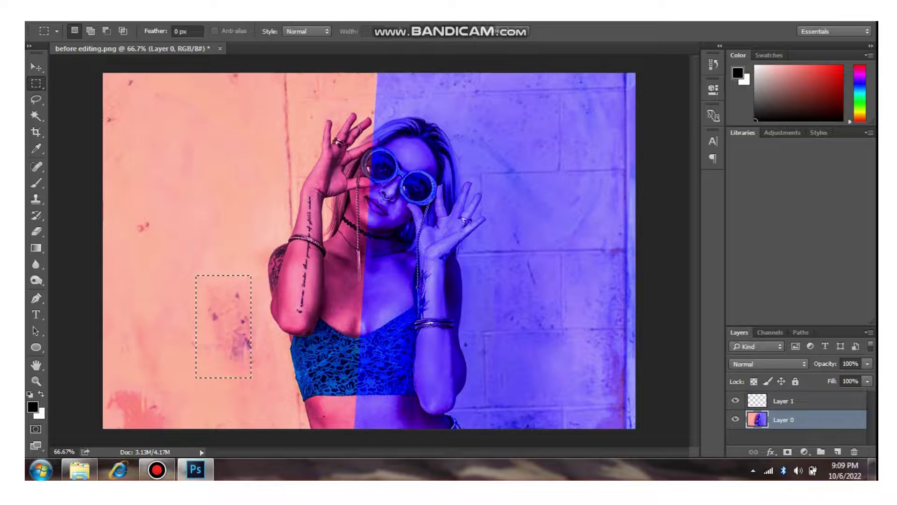
pyautogui.hotkey('shift', 'F5')
pyautogui.press('Return')
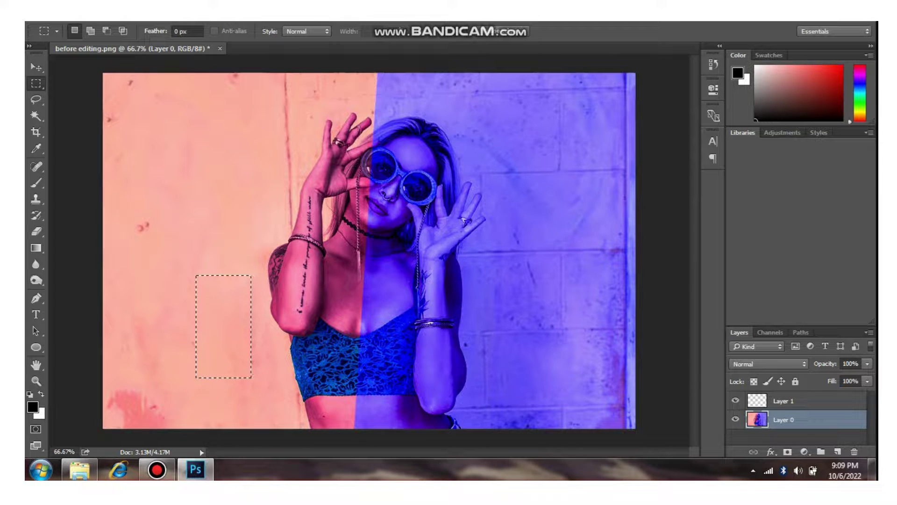
pyautogui.hotkey('ctrl', 'd')
# Remove the small red spot midway up the far side of the orange wall with a Content-Aware fill.
pyautogui.moveTo(128, 209); pyautogui.dragTo(157, 243)
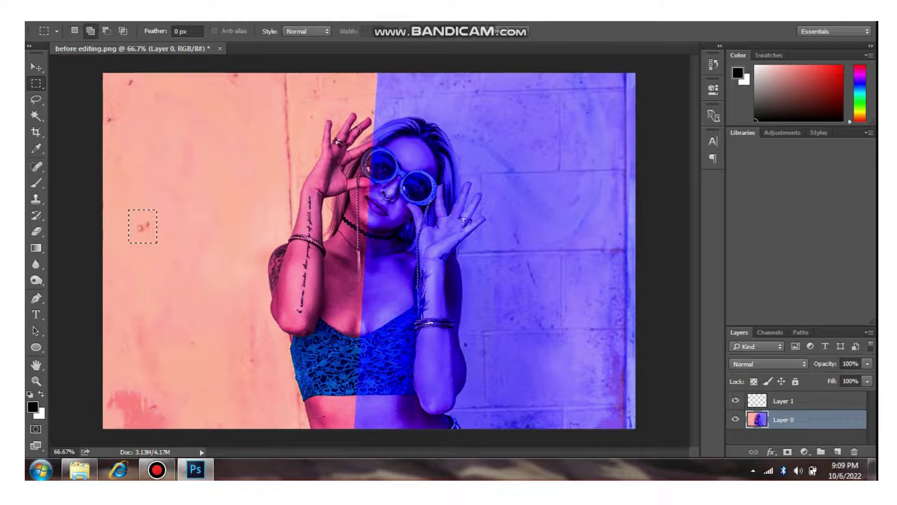
pyautogui.hotkey('shift', 'F5')
pyautogui.press('Return')
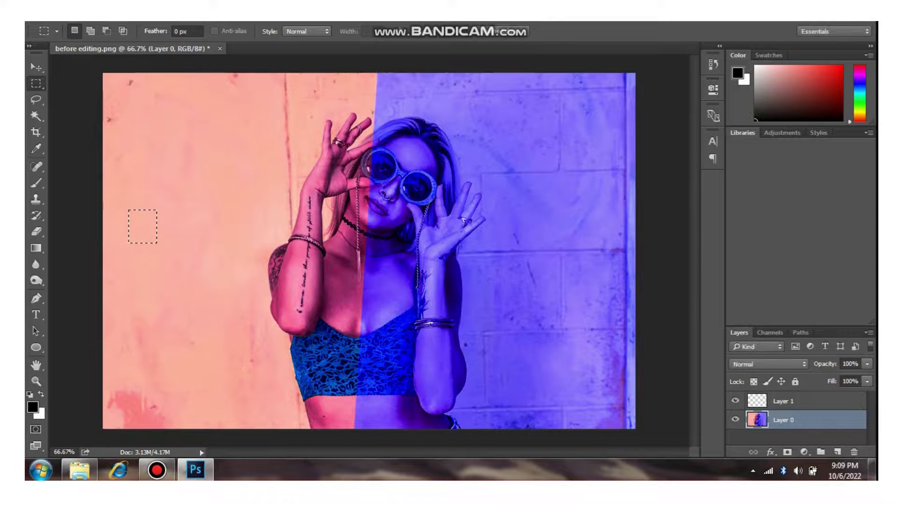
# Clean the faint marks low on the orange wall and the red stain in its bottom corner with Content-Aware fills.
pyautogui.moveTo(187, 297); pyautogui.dragTo(129, 383)
pyautogui.hotkey('shift', 'F5')
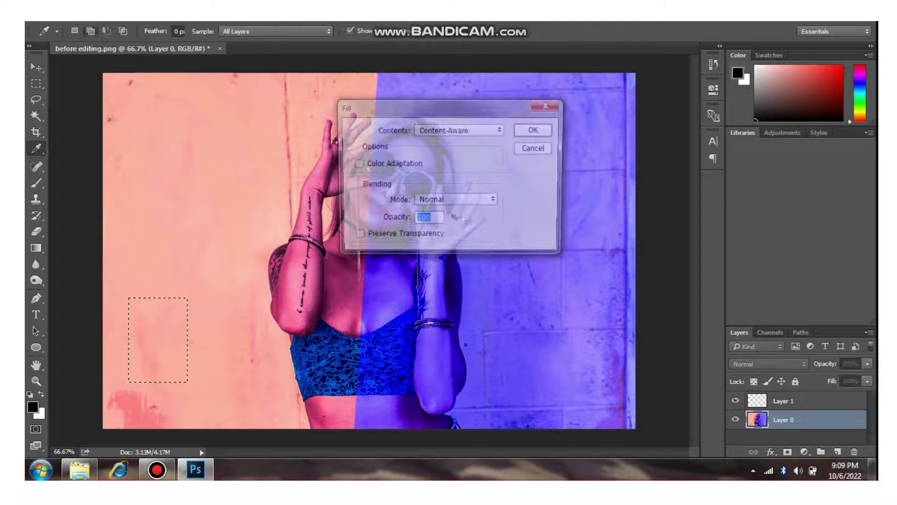
pyautogui.press('Return')
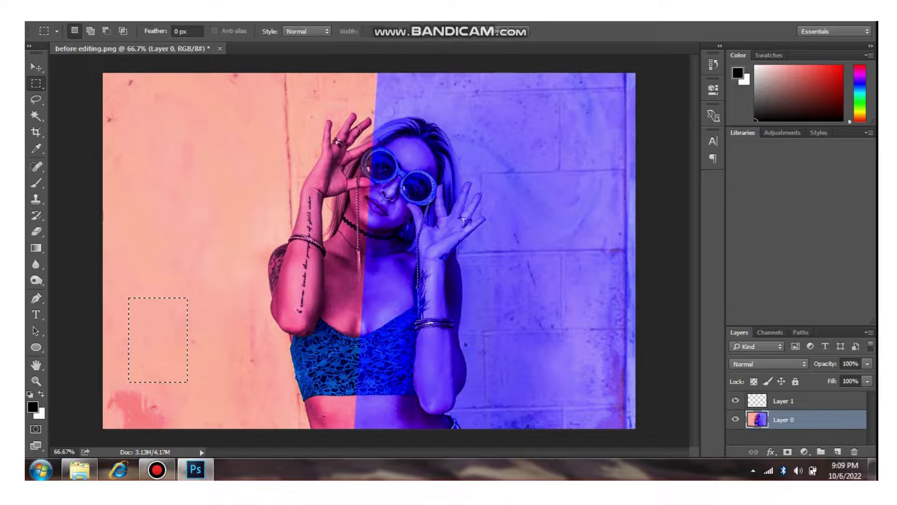
pyautogui.moveTo(191, 380); pyautogui.dragTo(46, 429)
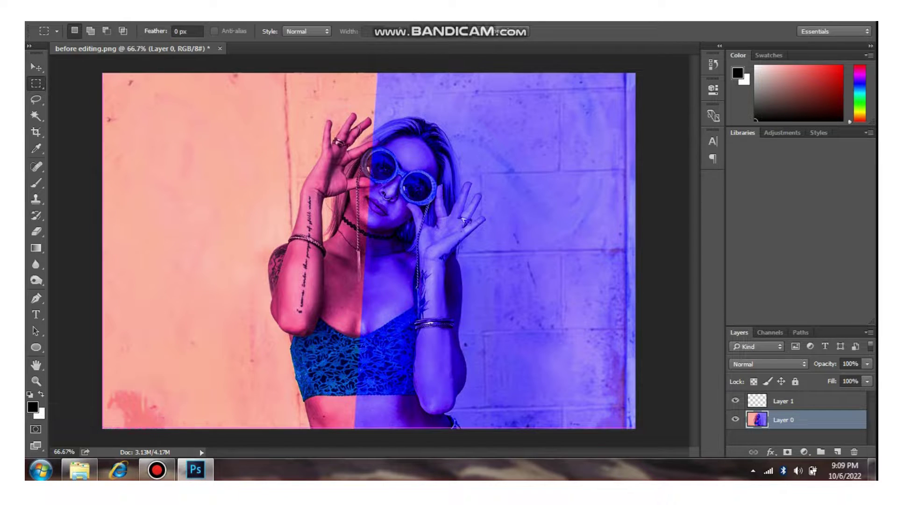
pyautogui.hotkey('shift', 'F5')
pyautogui.press('Return')
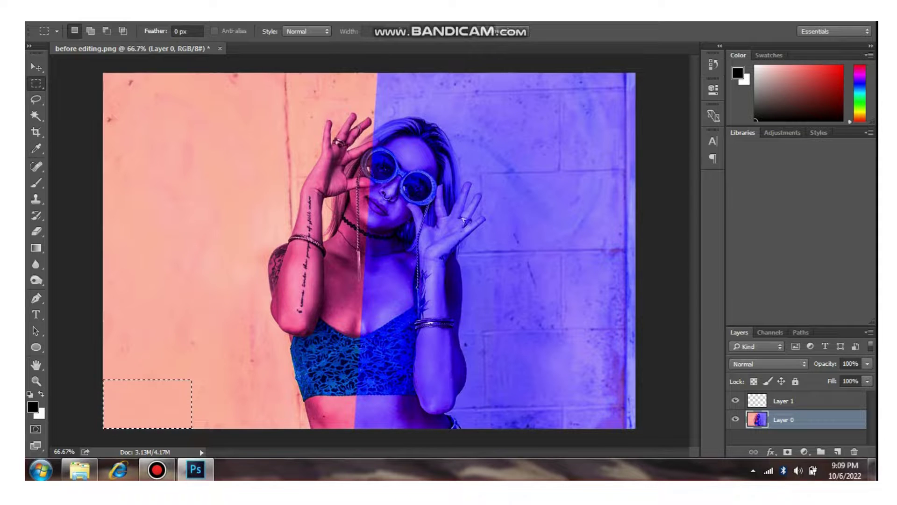
# Remove the small blemishes near the orange wall's upper corner and along its top edge with Content-Aware fills.
pyautogui.moveTo(138, 72); pyautogui.dragTo(118, 73)
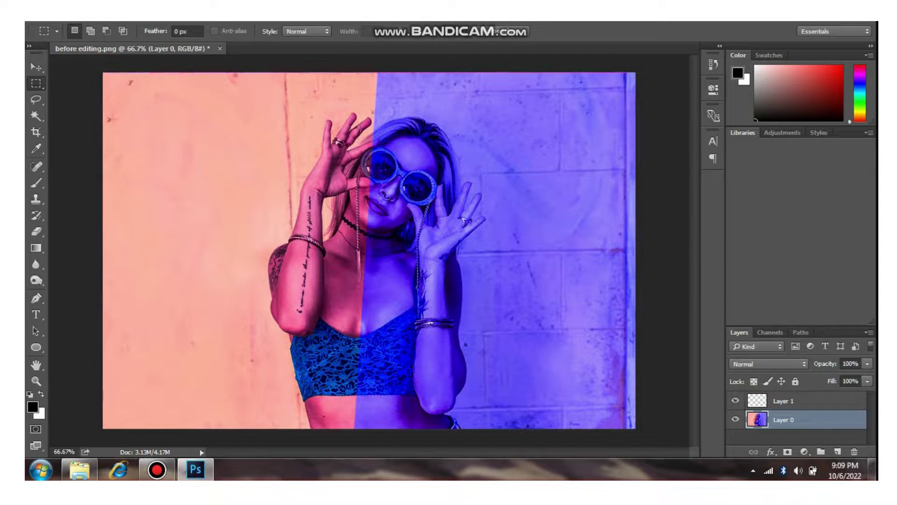
pyautogui.hotkey('shift', 'F5')
pyautogui.press('Return')
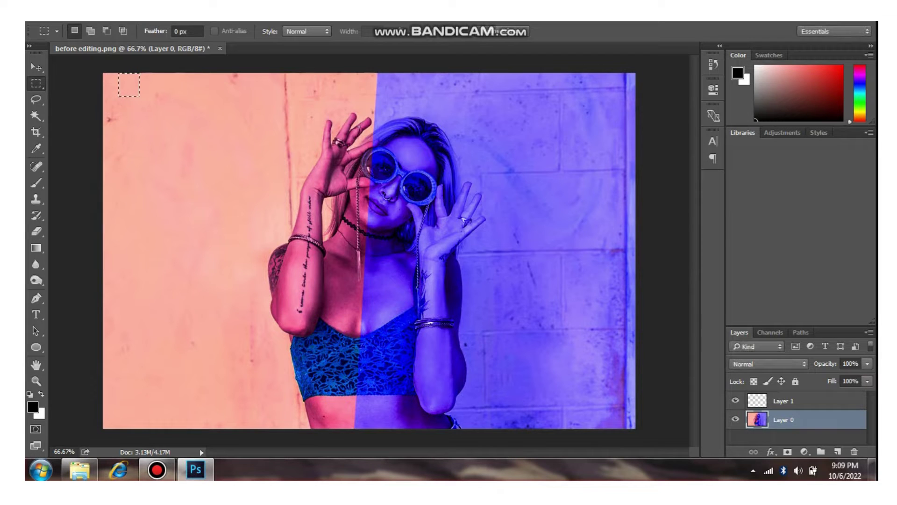
pyautogui.moveTo(122, 110); pyautogui.dragTo(103, 109)
pyautogui.hotkey('shift', 'F5')
pyautogui.press('Return')
pyautogui.moveTo(249, 96); pyautogui.dragTo(218, 72)
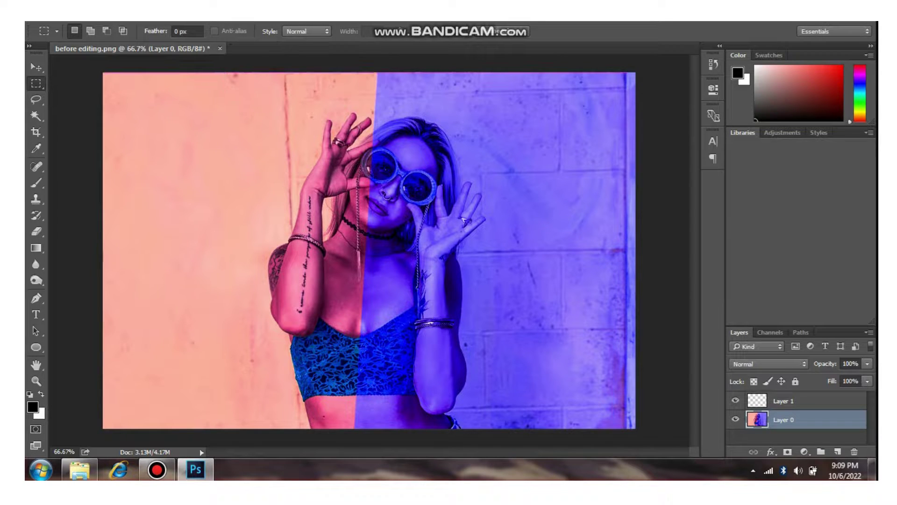
pyautogui.hotkey('shift', 'F5')
pyautogui.press('Return')
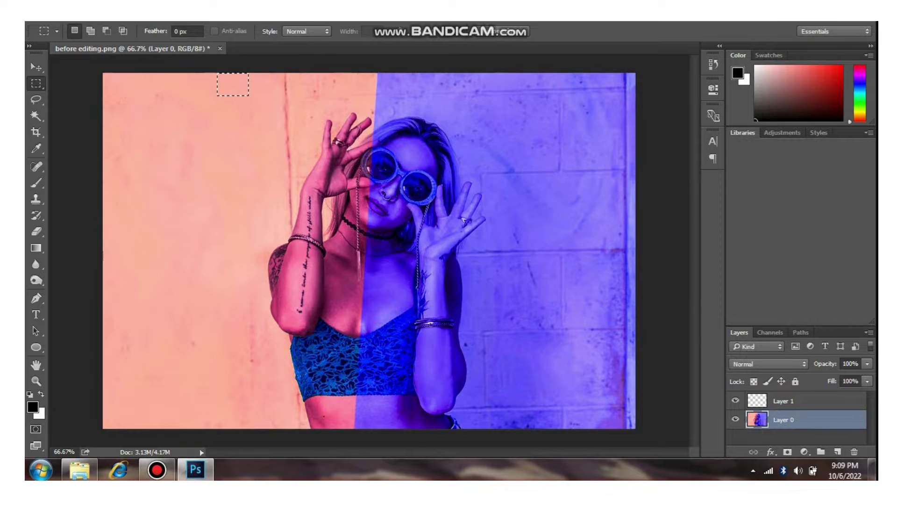
# Clean a tall strip of the orange wall beside the elbow with a Content-Aware fill at 100% opacity, and clear the selection.
pyautogui.moveTo(203, 284); pyautogui.dragTo(265, 419)
pyautogui.hotkey('shift', 'F5')
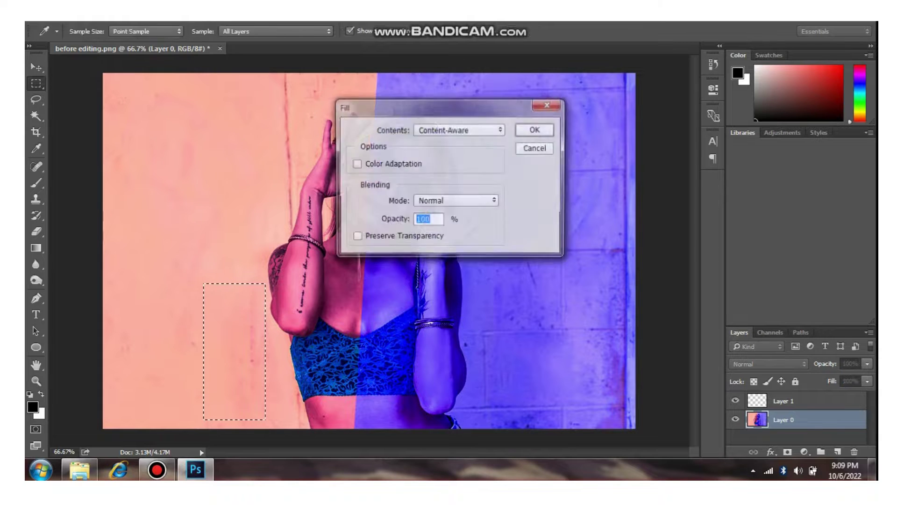
pyautogui.press('Return')
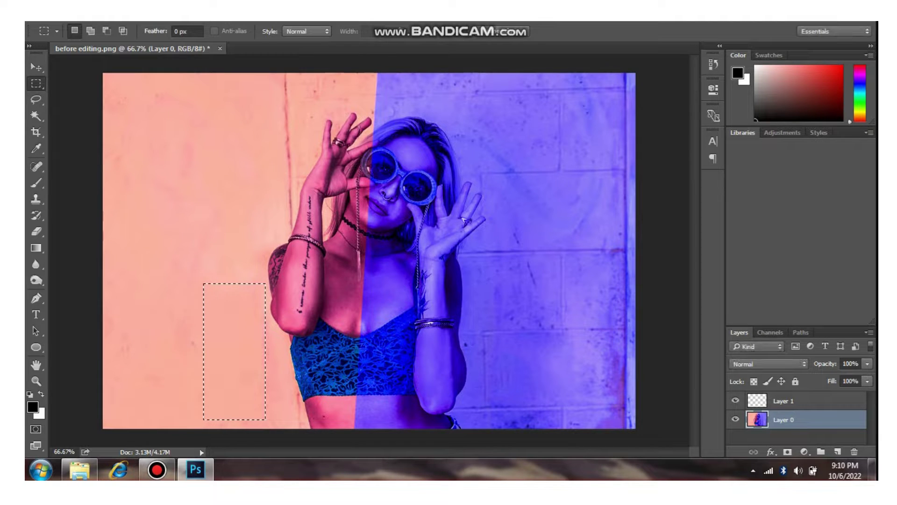
pyautogui.hotkey('ctrl', 'd')
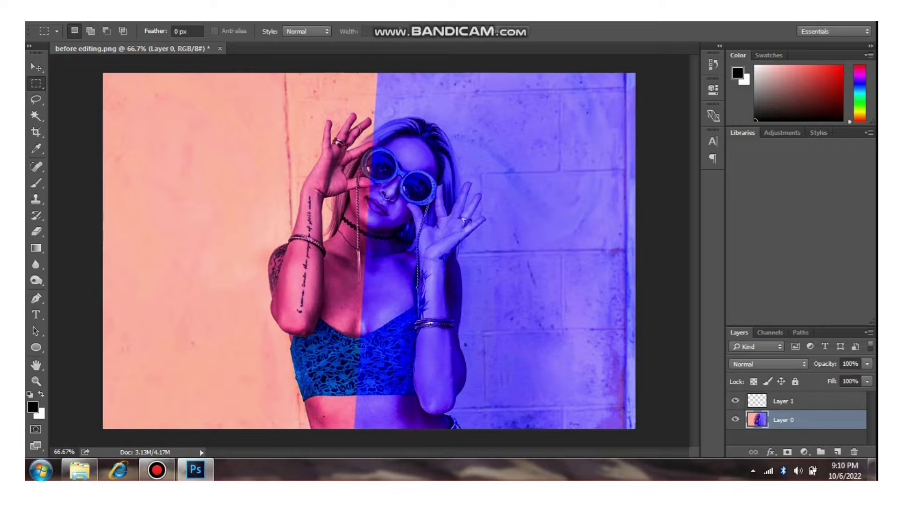
# Show after editing.jpg to compare the finished photo with the original before editing.png.
pyautogui.press('v')
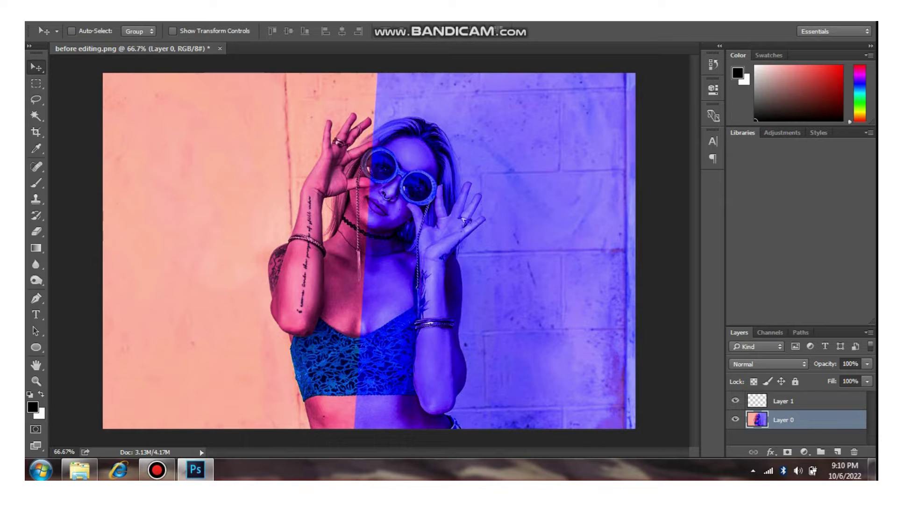
pyautogui.press('m')
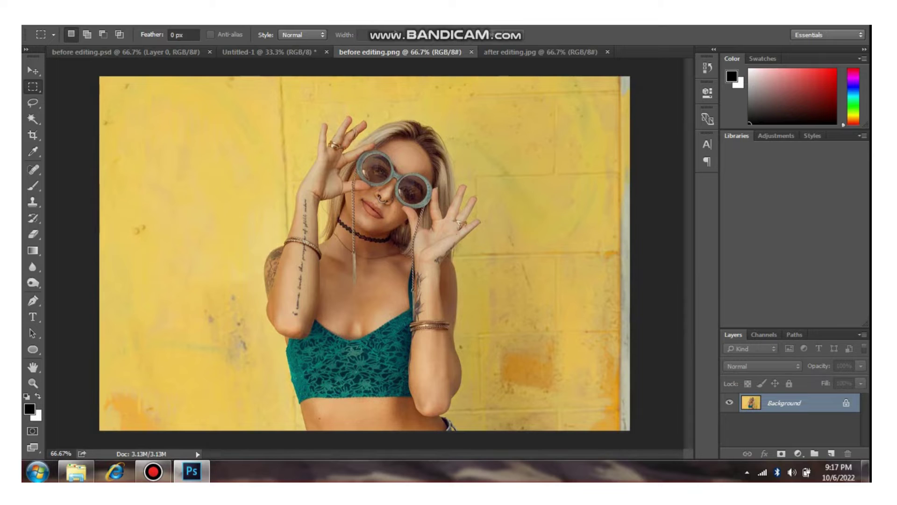
pyautogui.click(519, 52)
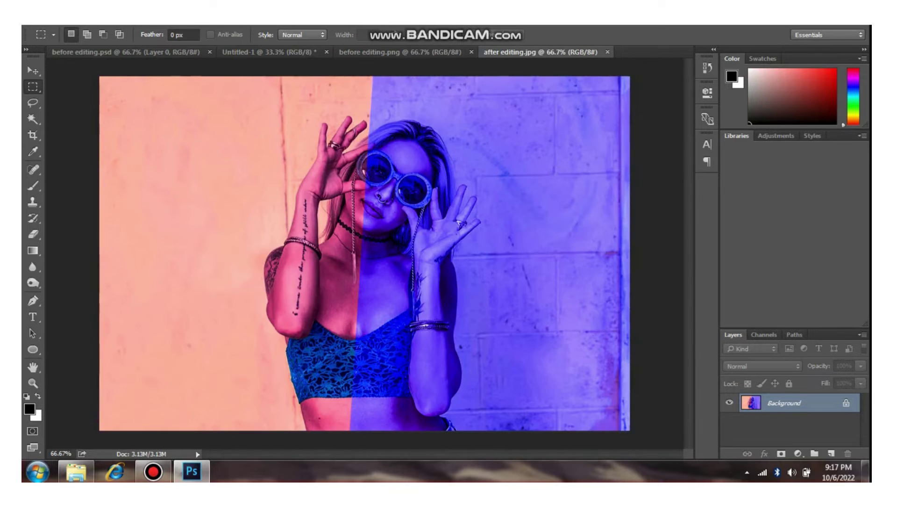